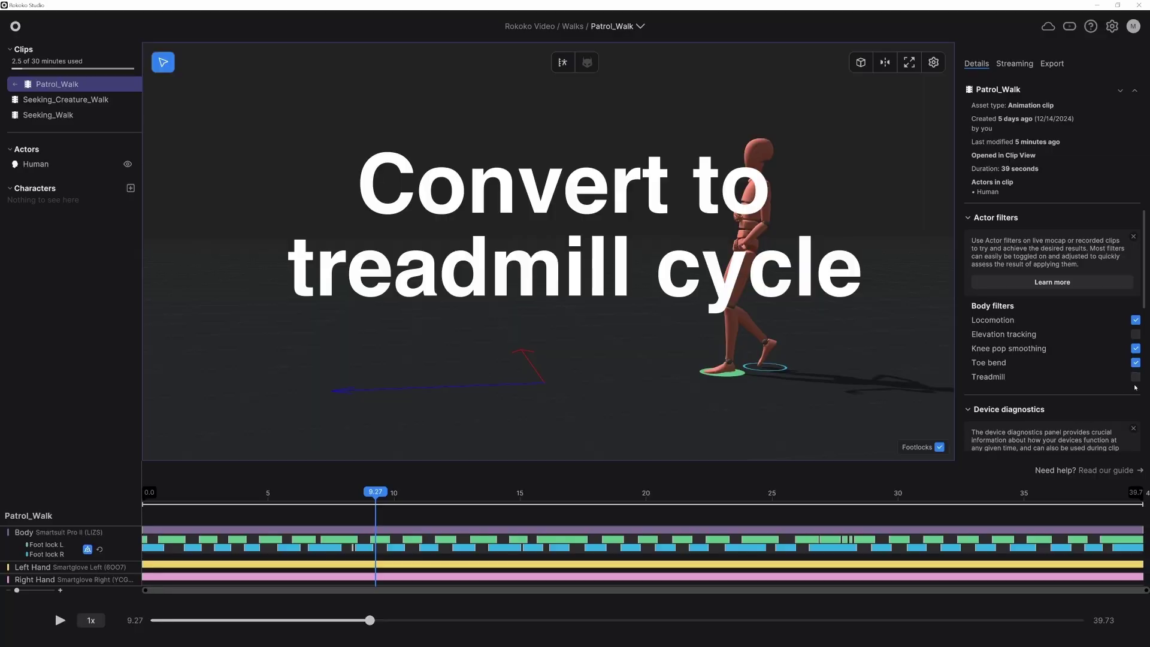
Step: Enable the Treadmill body filter for the Patrol_Walk clip and play the clip
{"action": "left_click", "coordinate": [1137, 377]}
{"action": "key", "text": "space"}
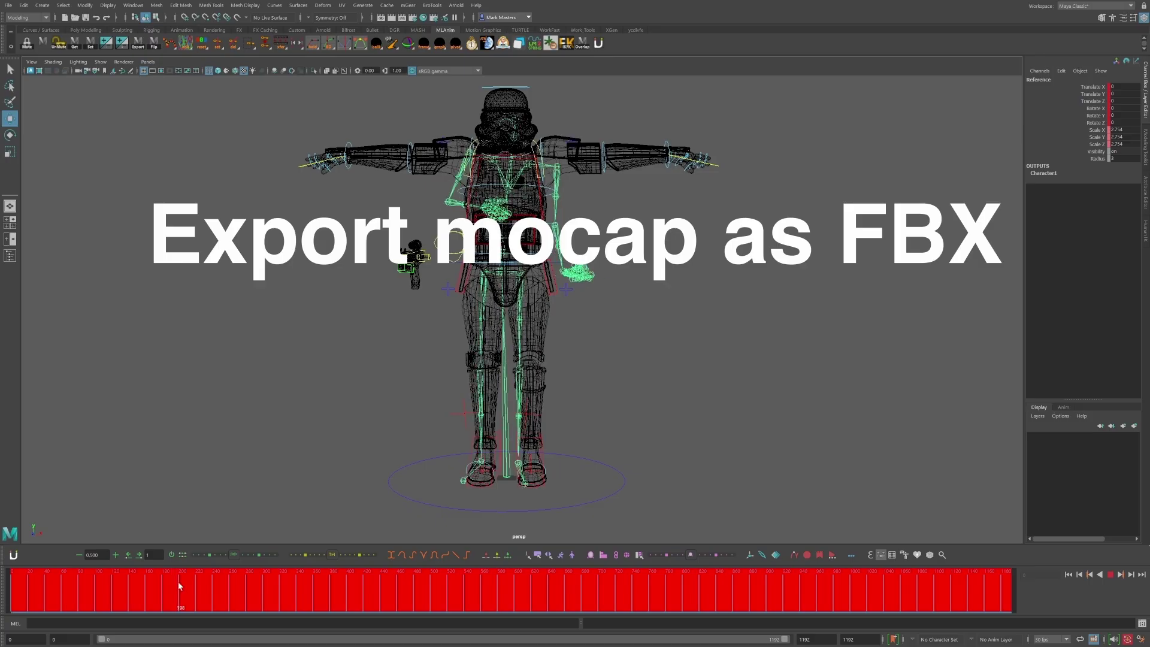
Step: Switch to Maya and scrub through the keyed animation range on the character rig
{"action": "left_click_drag", "start_coordinate": [180, 586], "coordinate": [294, 584]}
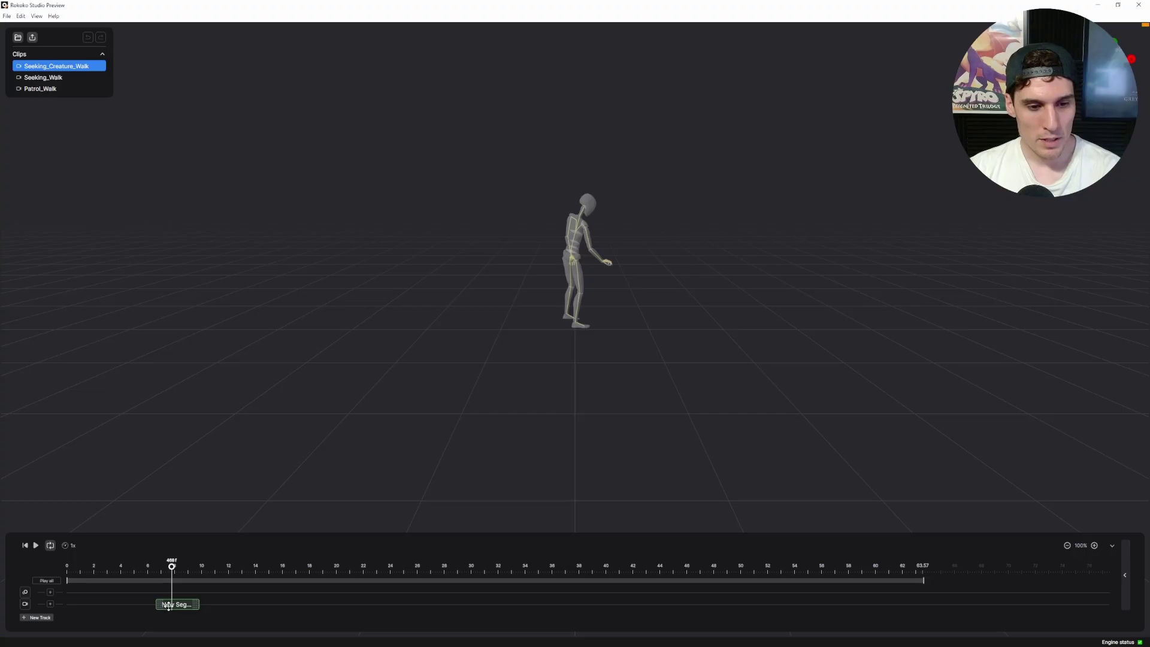
Step: Remove the existing segment from the Seeking_Creature_Walk timeline in Rokoko Studio Preview
{"action": "left_click_drag", "start_coordinate": [168, 607], "coordinate": [171, 605]}
{"action": "left_click", "coordinate": [204, 598]}
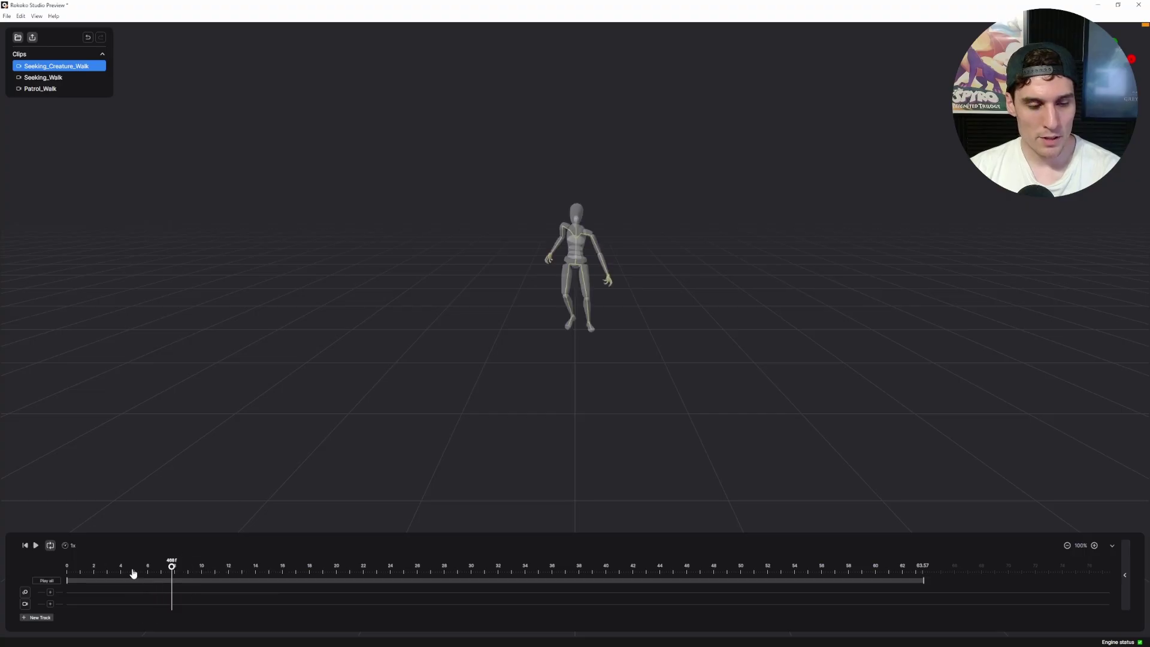
Step: Play back the opening seconds of the Seeking_Creature_Walk clip to review the walk
{"action": "left_click_drag", "start_coordinate": [116, 574], "coordinate": [81, 574]}
{"action": "key", "text": "space"}
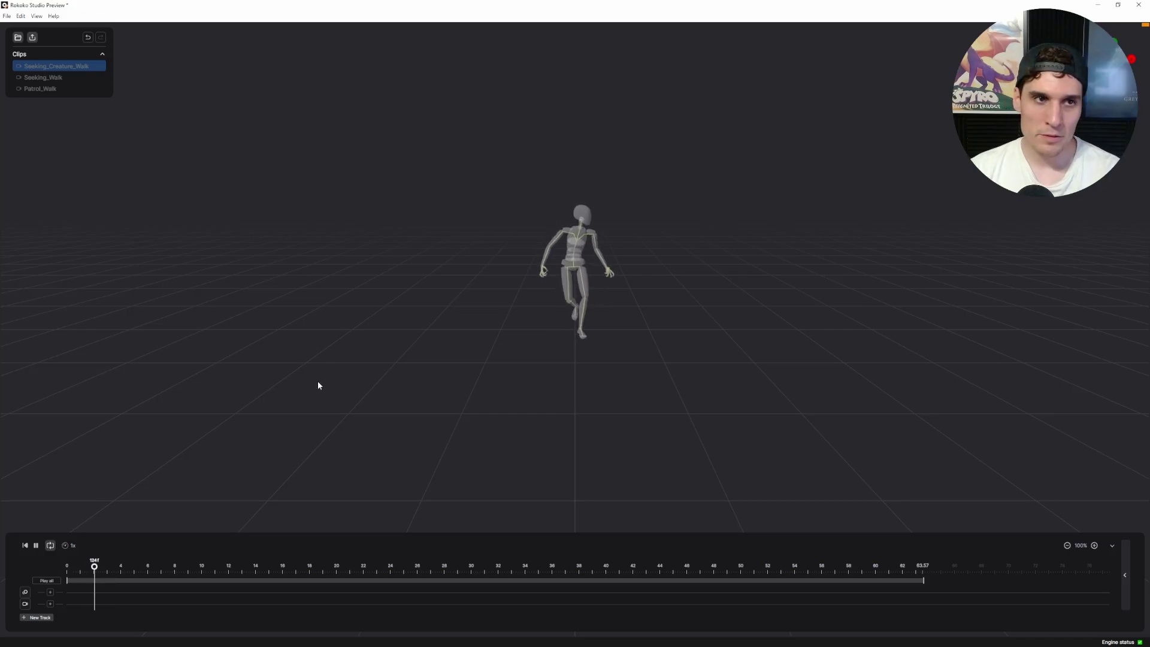
{"action": "left_click", "coordinate": [36, 546]}
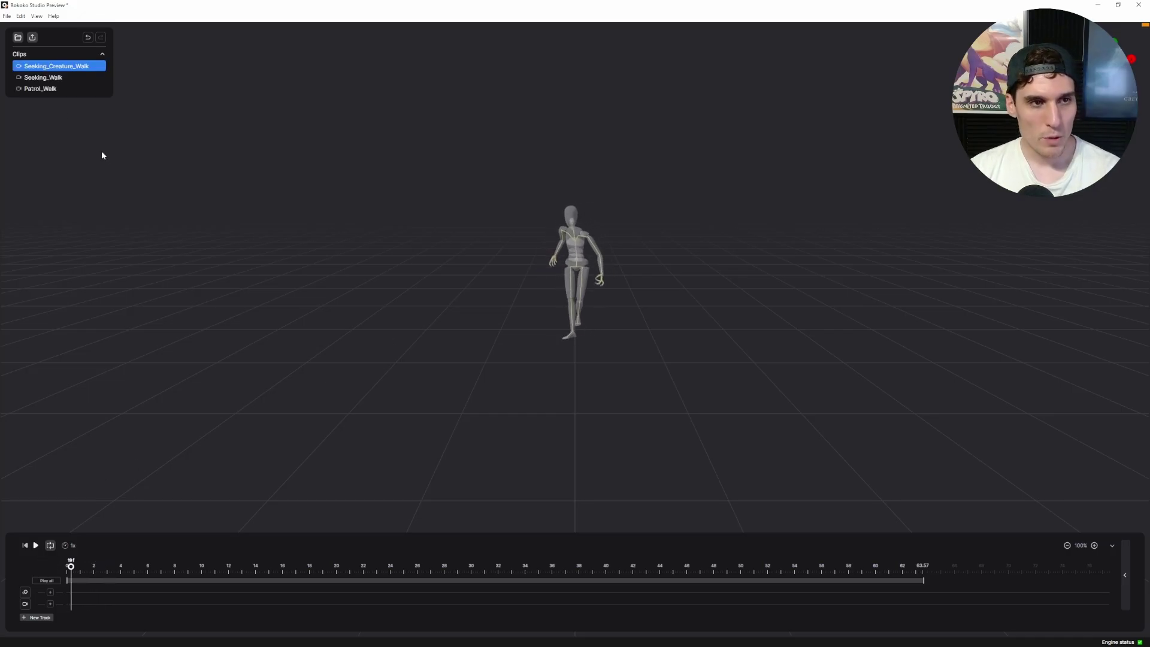
Step: Open the Patrol_Walk clip and review its walk by scrubbing and playing the first 15 seconds
{"action": "left_click", "coordinate": [48, 89]}
{"action": "left_click_drag", "start_coordinate": [83, 578], "coordinate": [286, 574]}
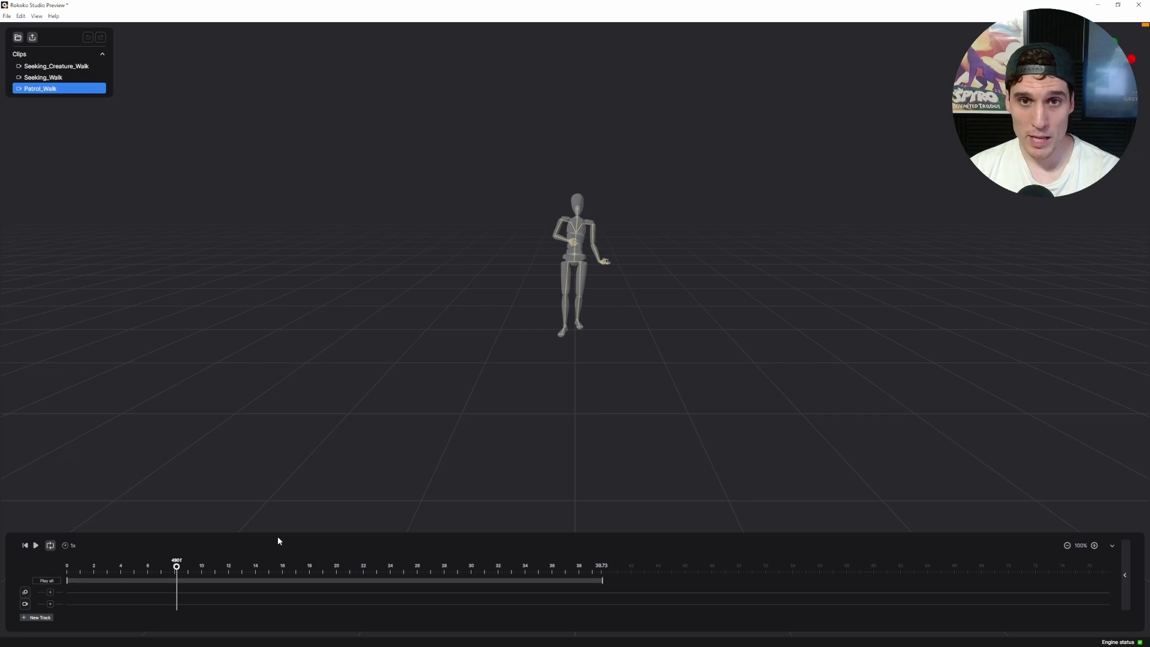
{"action": "left_click_drag", "start_coordinate": [191, 570], "coordinate": [250, 574]}
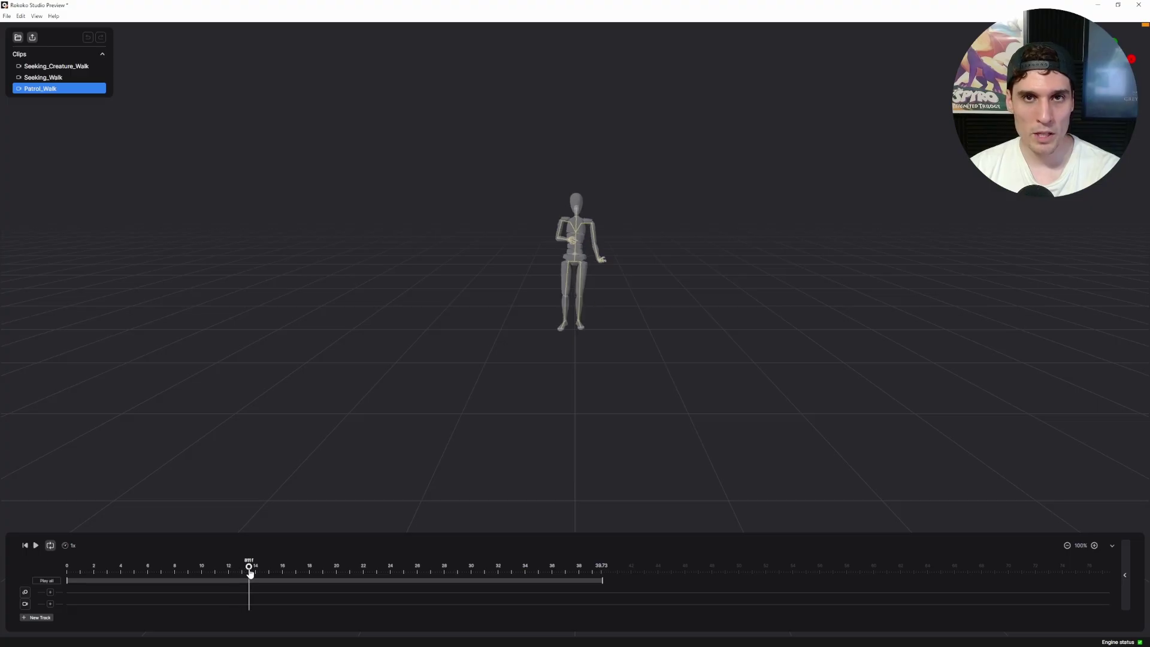
{"action": "left_click", "coordinate": [35, 545]}
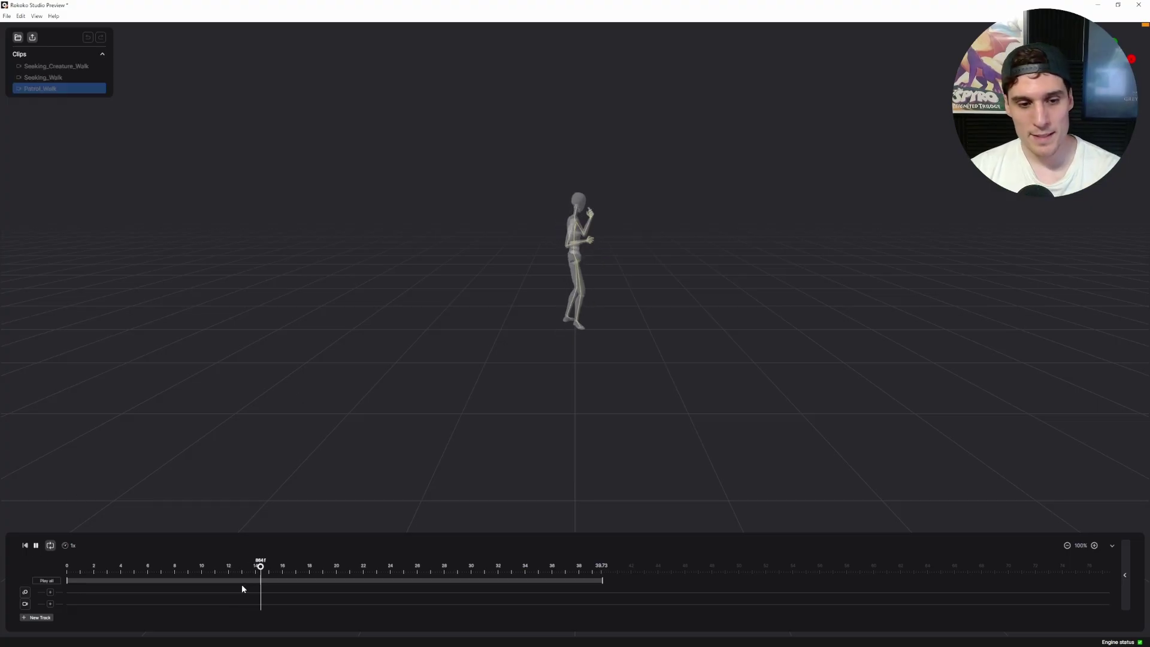
{"action": "left_click", "coordinate": [247, 570]}
{"action": "left_click", "coordinate": [155, 570]}
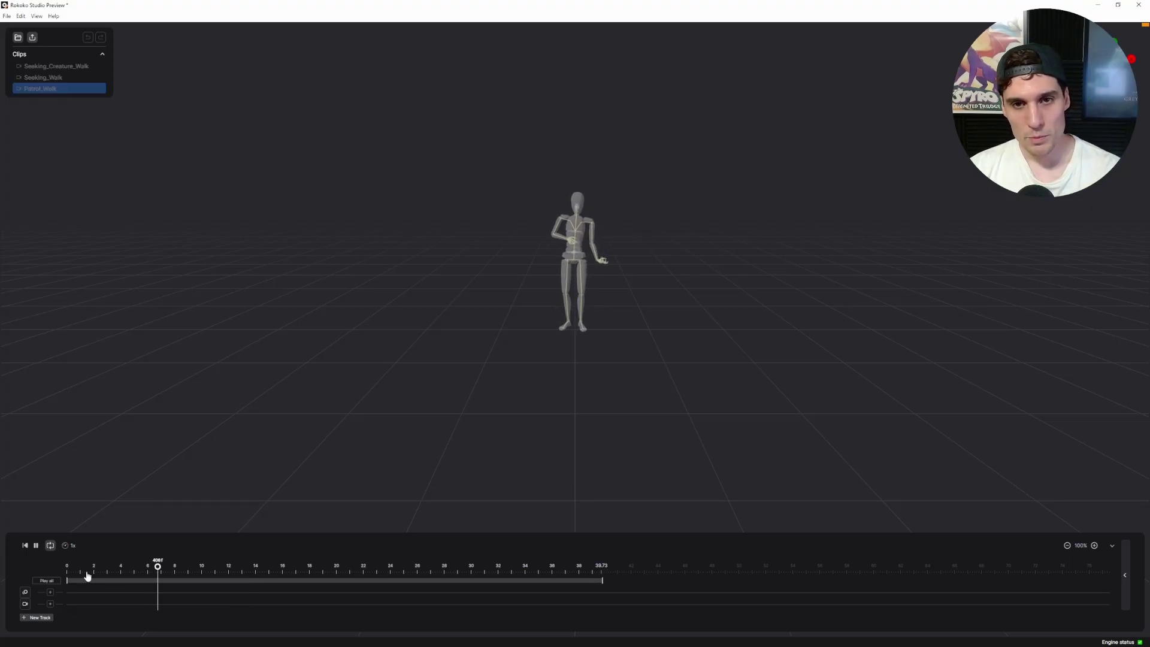
{"action": "left_click", "coordinate": [35, 545]}
{"action": "left_click", "coordinate": [205, 573]}
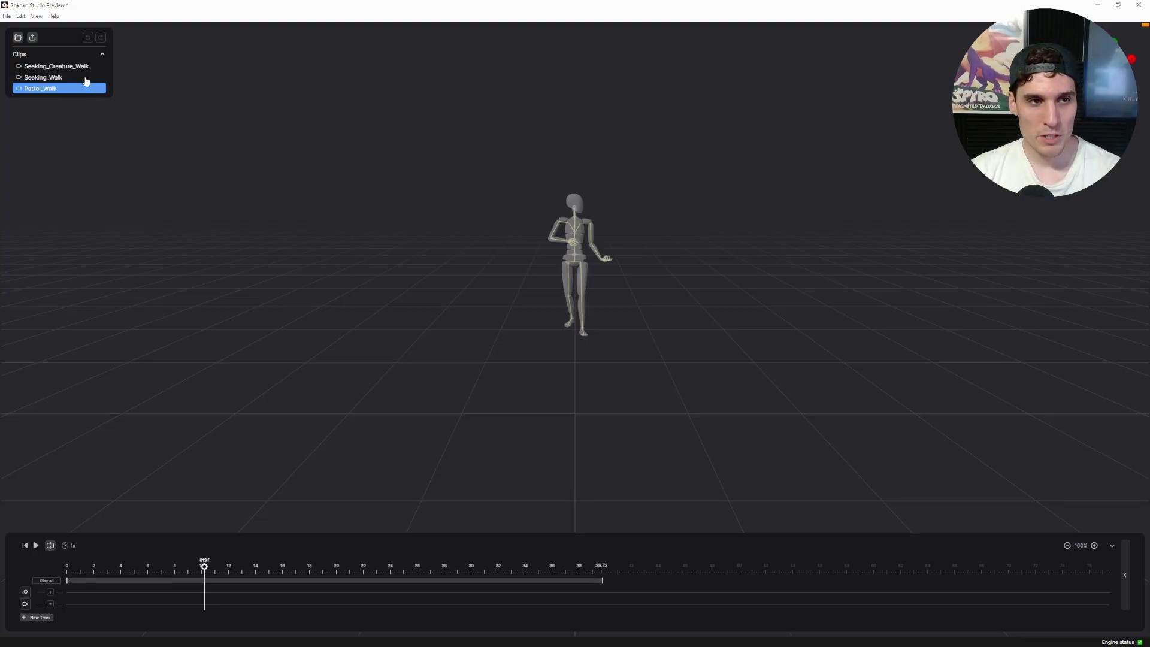
Step: Select Seeking_Creature_Walk, then open the same clip in Rokoko Studio and turn off its Treadmill filter
{"action": "left_click", "coordinate": [58, 69]}
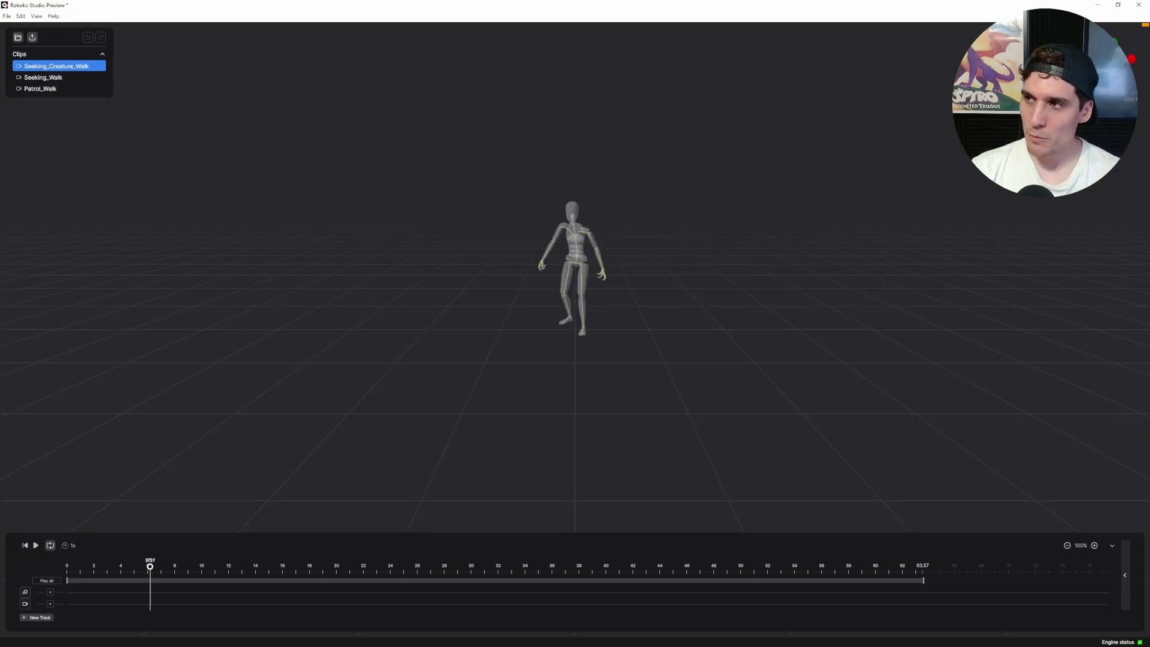
{"action": "left_click_drag", "start_coordinate": [1149, 119], "coordinate": [520, 49]}
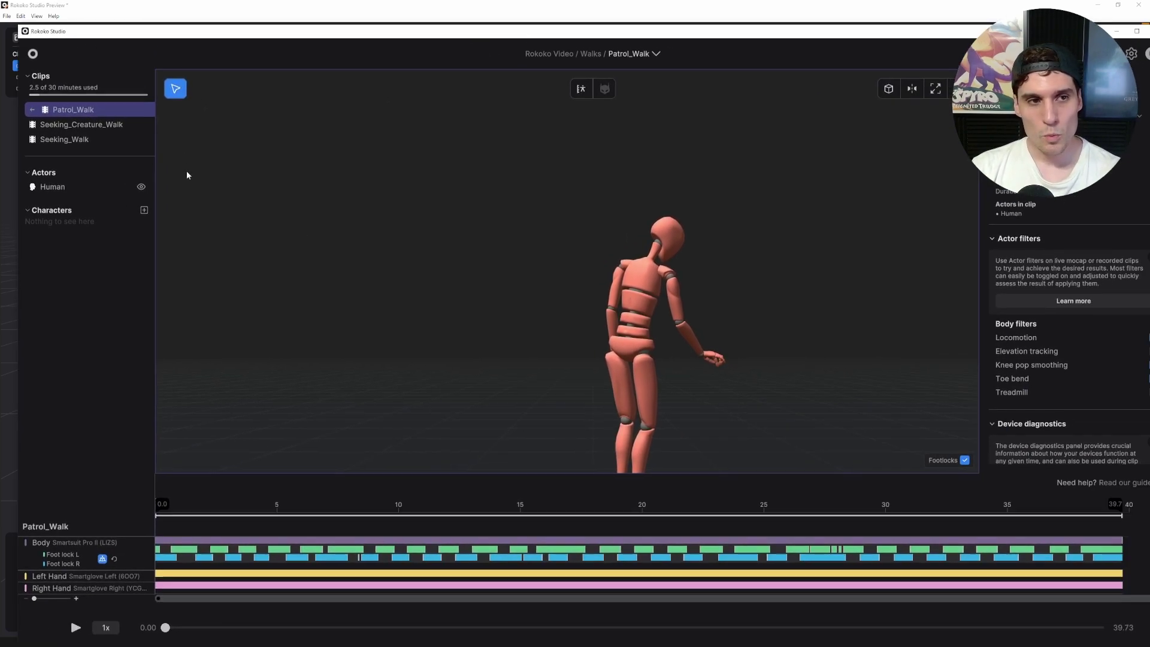
{"action": "left_click", "coordinate": [85, 127]}
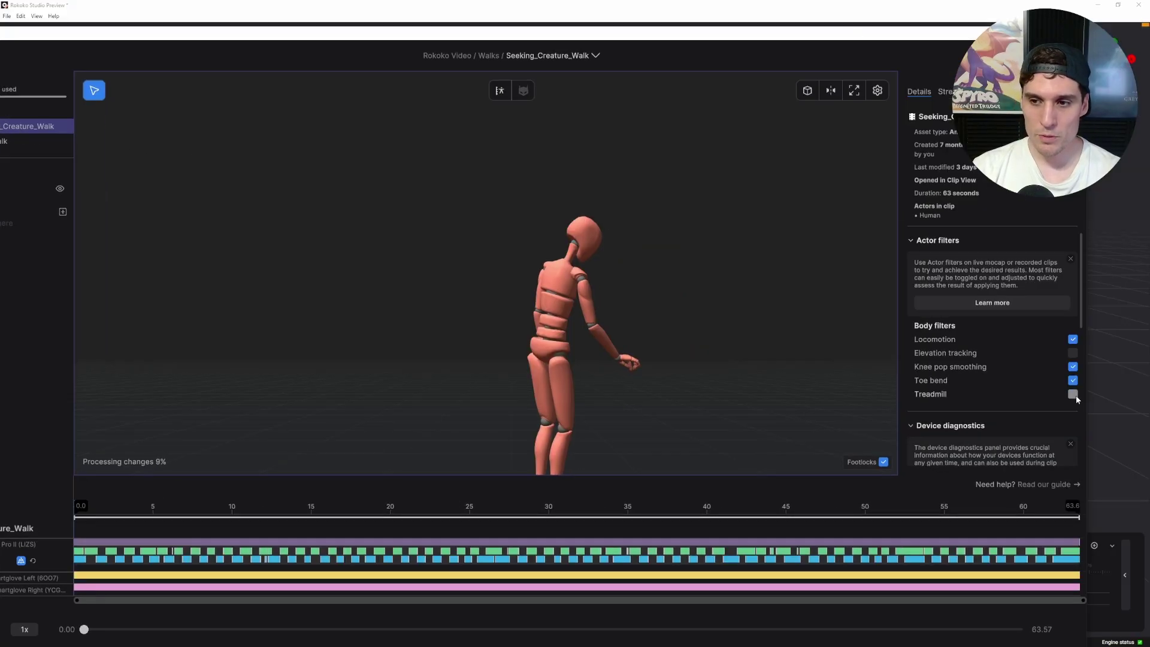
{"action": "left_click_drag", "start_coordinate": [298, 40], "coordinate": [364, 55]}
{"action": "left_click_drag", "start_coordinate": [569, 55], "coordinate": [1149, 60]}
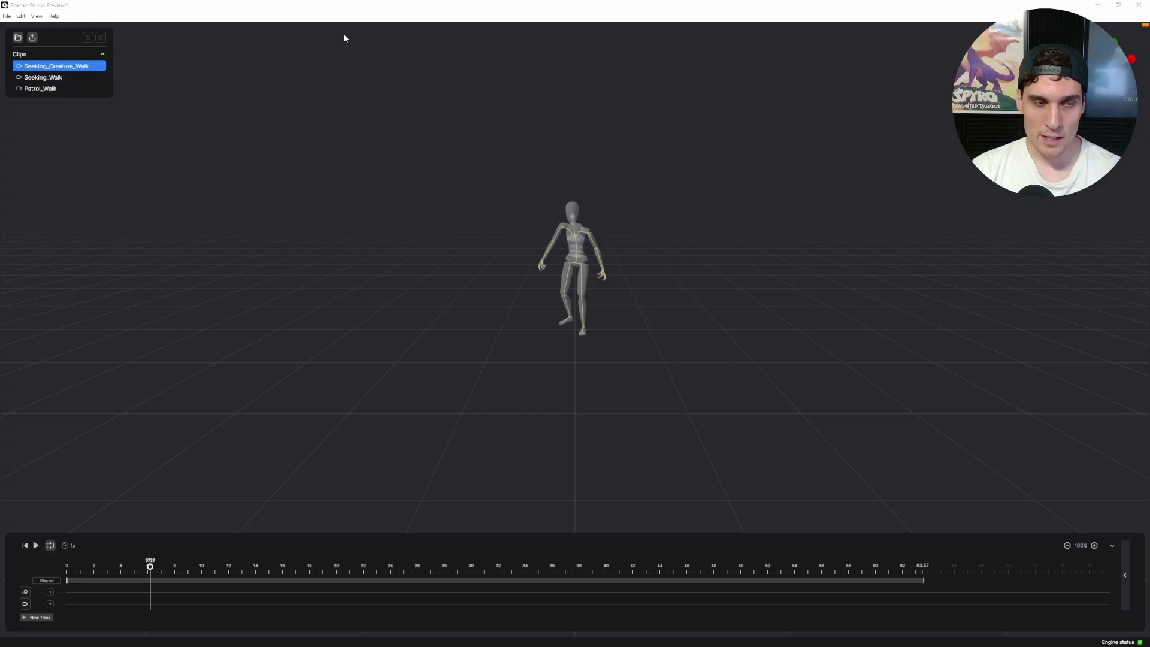
Step: Compare the creature walk in Rokoko Studio Preview and Rokoko Studio by scrubbing both around 6 to 8 seconds
{"action": "left_click", "coordinate": [138, 567]}
{"action": "left_click_drag", "start_coordinate": [139, 567], "coordinate": [164, 568]}
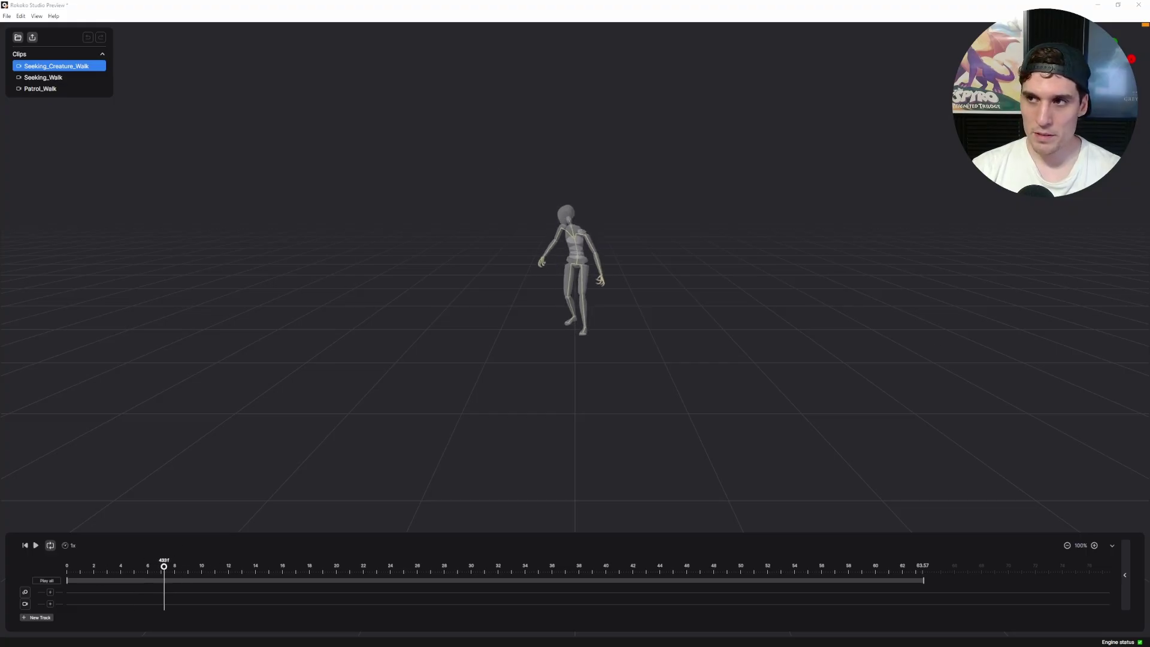
{"action": "key", "text": "alt+Tab"}
{"action": "left_click", "coordinate": [251, 538]}
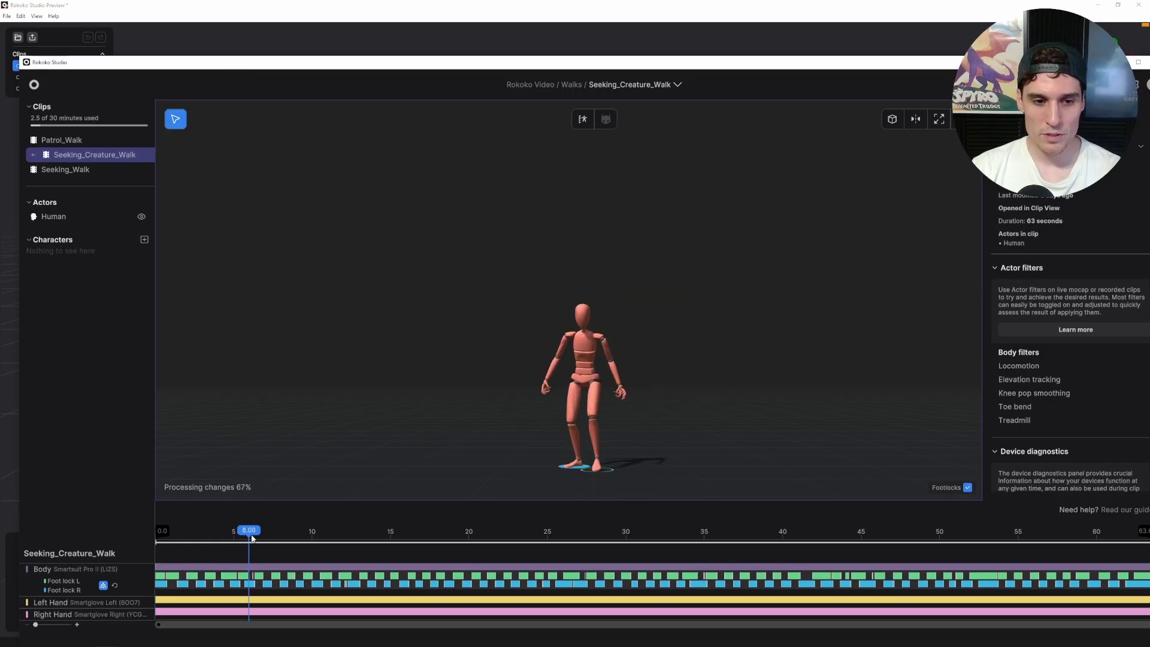
{"action": "mouse_move", "coordinate": [251, 538]}
{"action": "left_mouse_down"}
{"action": "mouse_move", "coordinate": [304, 538]}
{"action": "mouse_move", "coordinate": [249, 538]}
{"action": "mouse_move", "coordinate": [274, 538]}
{"action": "left_mouse_up"}
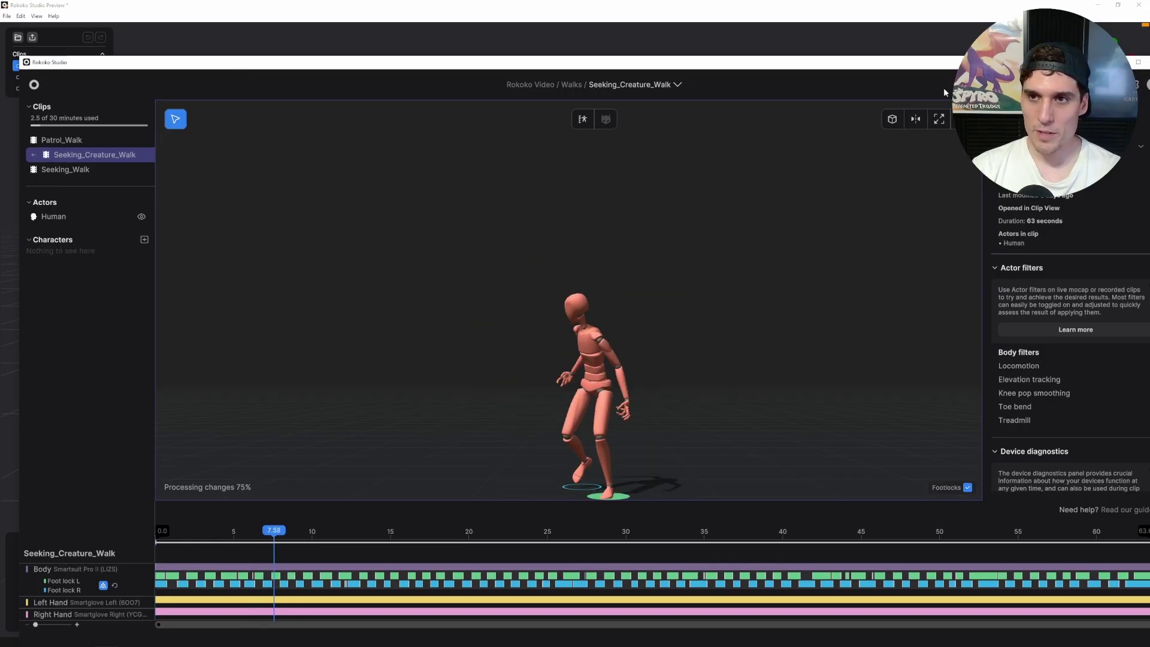
{"action": "left_click_drag", "start_coordinate": [944, 88], "coordinate": [1149, 90]}
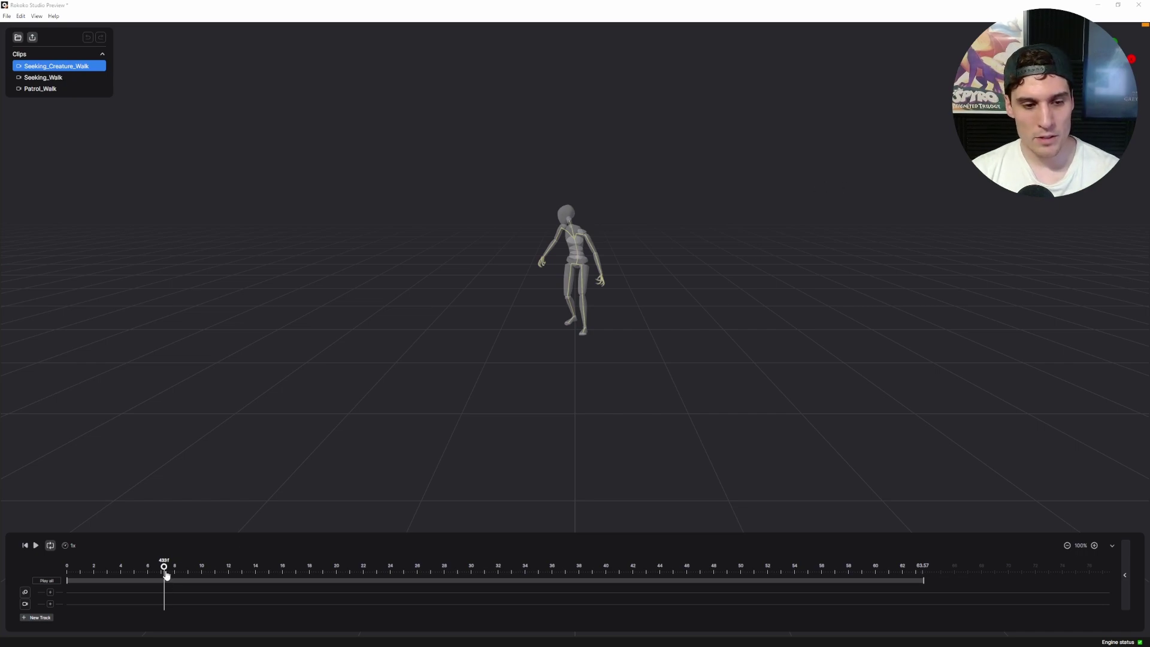
Step: Add a new segment to the Seeking_Creature_Walk clip starting at about frame 400, where a walk cycle begins
{"action": "left_click_drag", "start_coordinate": [167, 575], "coordinate": [151, 575]}
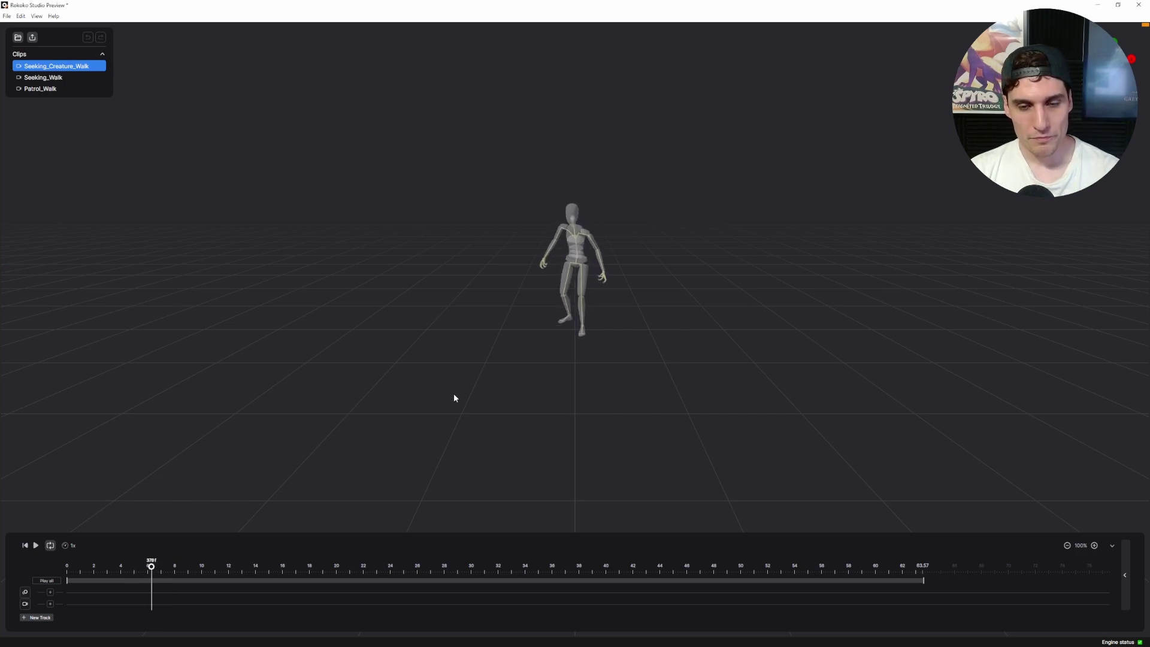
{"action": "scroll", "coordinate": [516, 408], "scroll_direction": "up", "scroll_amount": 3}
{"action": "left_click_drag", "start_coordinate": [516, 408], "coordinate": [532, 374]}
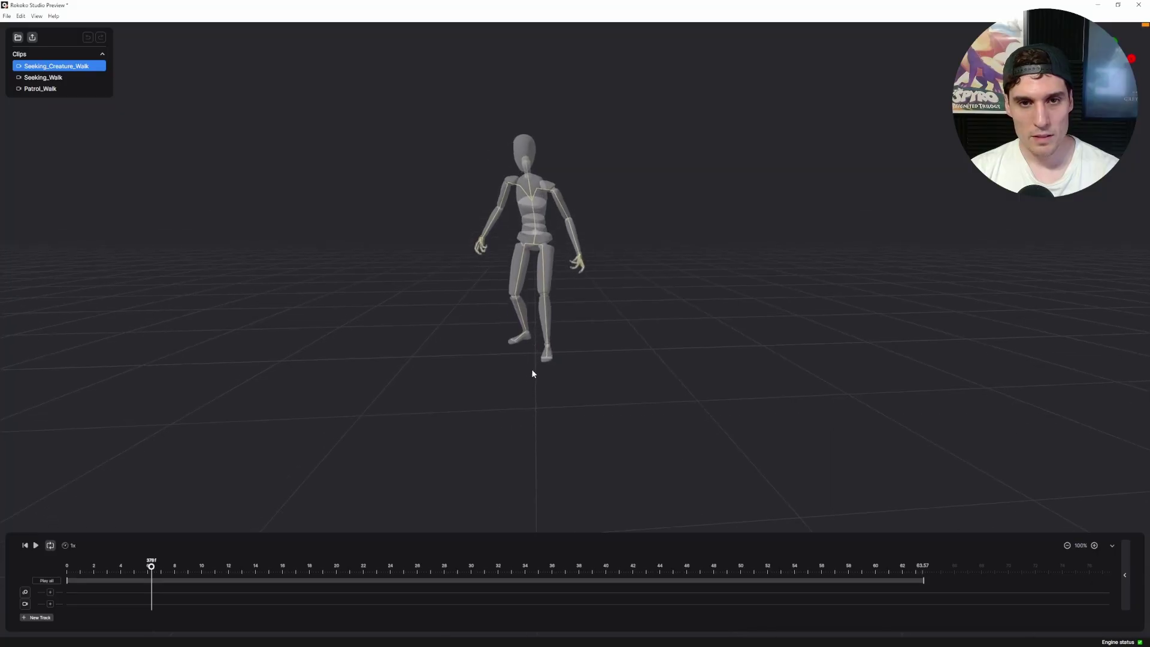
{"action": "mouse_move", "coordinate": [151, 568]}
{"action": "left_mouse_down"}
{"action": "mouse_move", "coordinate": [164, 569]}
{"action": "mouse_move", "coordinate": [143, 573]}
{"action": "mouse_move", "coordinate": [170, 570]}
{"action": "mouse_move", "coordinate": [149, 579]}
{"action": "mouse_move", "coordinate": [162, 578]}
{"action": "left_mouse_up"}
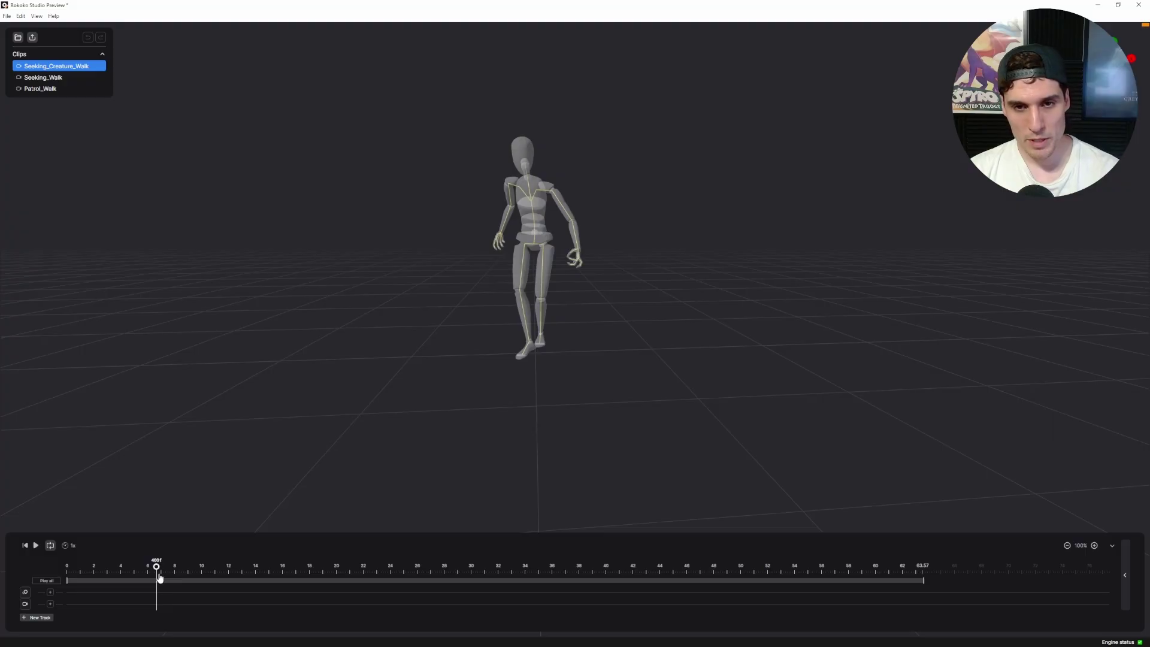
{"action": "mouse_move", "coordinate": [158, 567]}
{"action": "left_mouse_down"}
{"action": "mouse_move", "coordinate": [223, 568]}
{"action": "mouse_move", "coordinate": [172, 570]}
{"action": "left_mouse_up"}
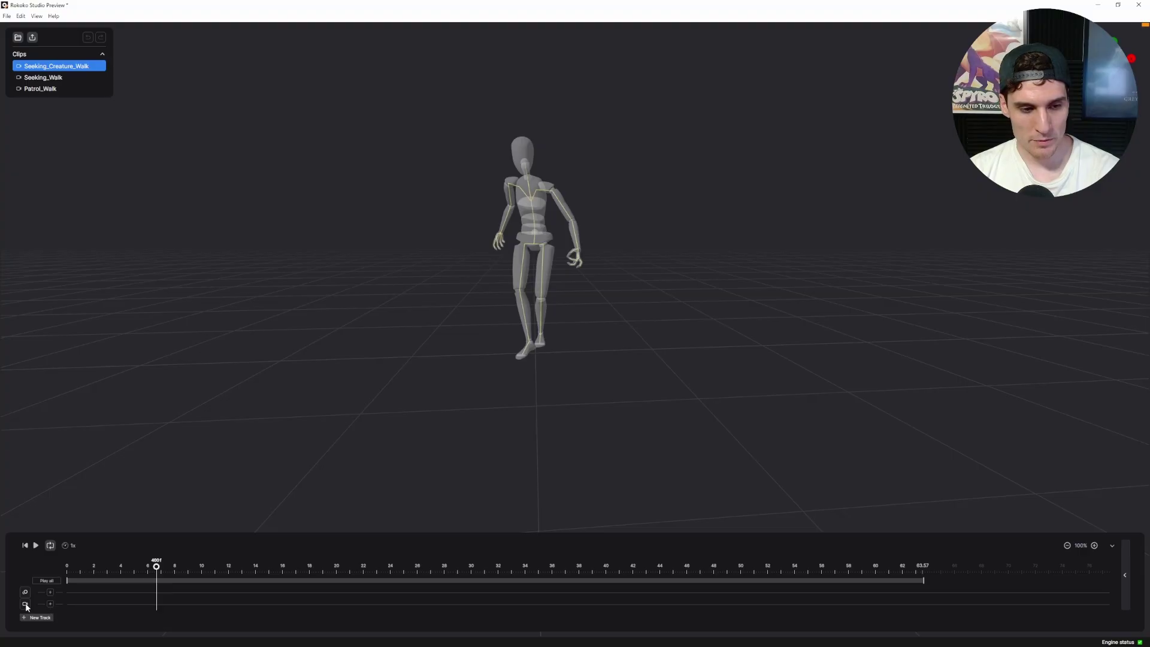
{"action": "left_click", "coordinate": [51, 605]}
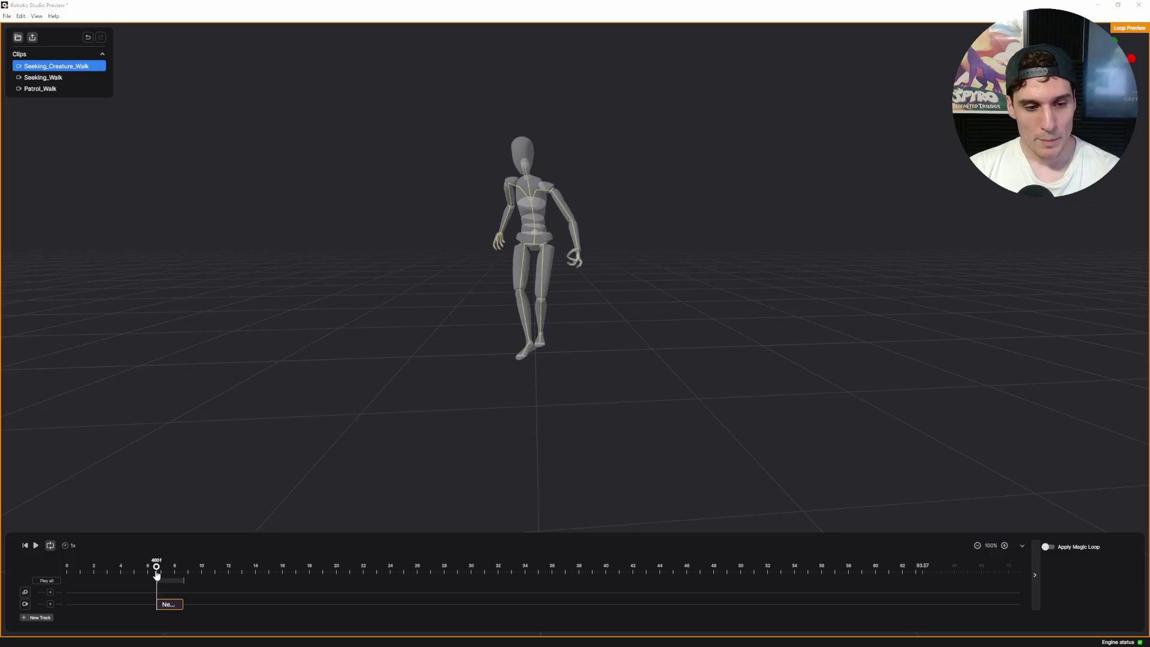
Step: Extend the segment's end to just before the 10-second mark, at the matching pose, and preview the loop
{"action": "left_click_drag", "start_coordinate": [156, 569], "coordinate": [204, 577]}
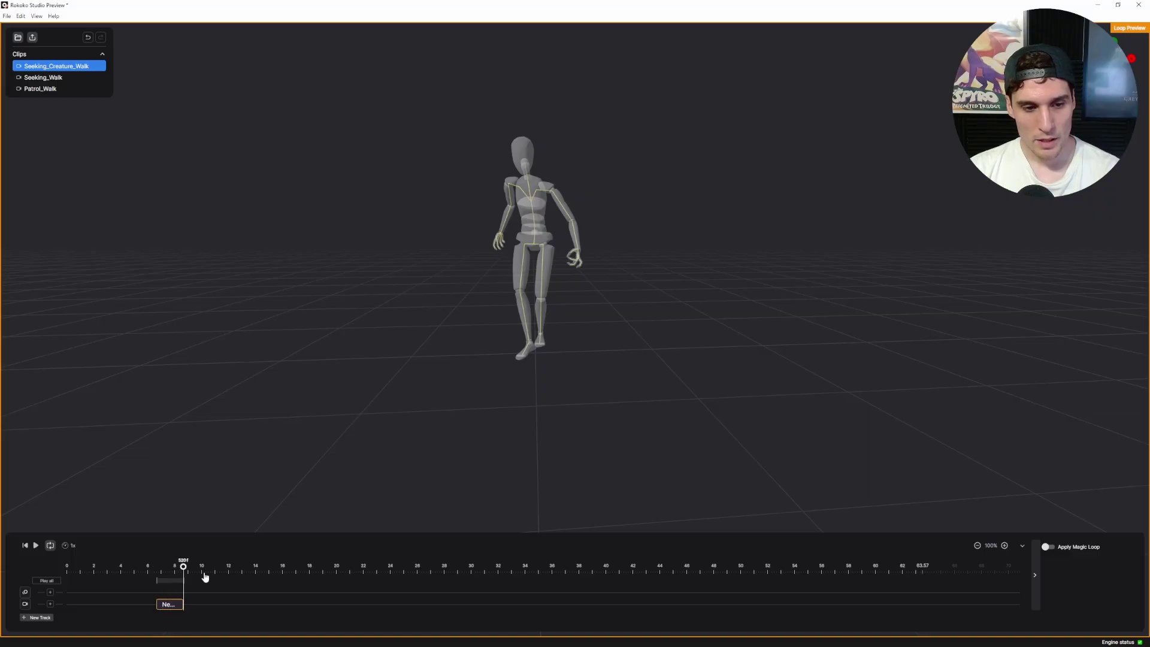
{"action": "left_click", "coordinate": [43, 586]}
{"action": "left_click_drag", "start_coordinate": [153, 573], "coordinate": [202, 607]}
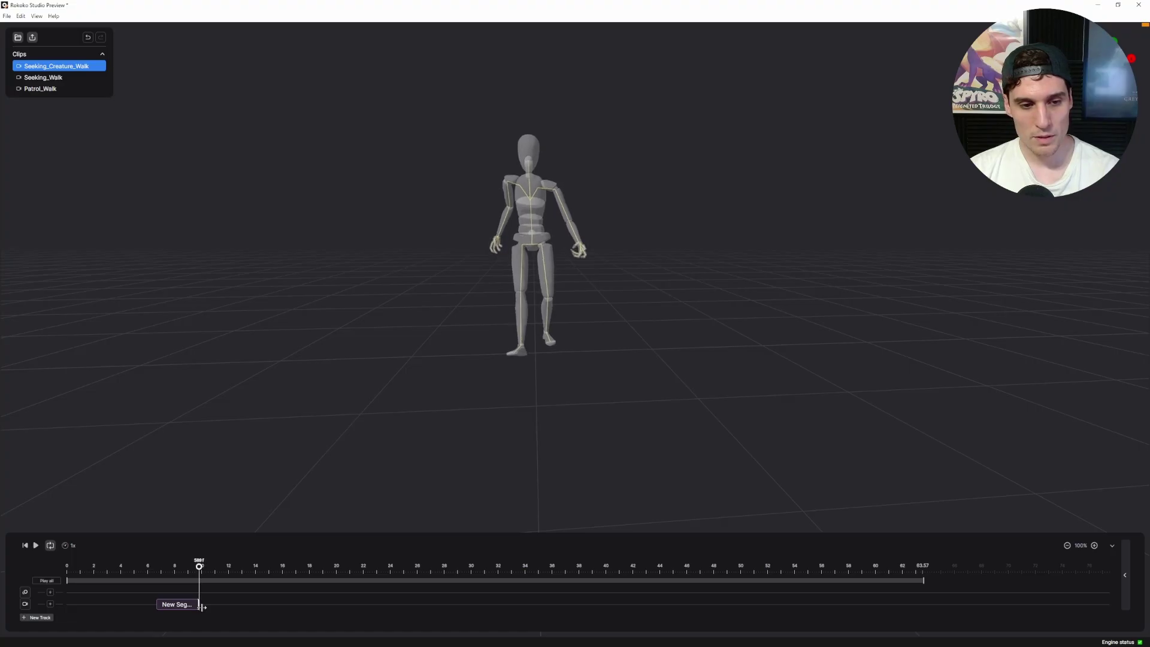
{"action": "left_click", "coordinate": [201, 607]}
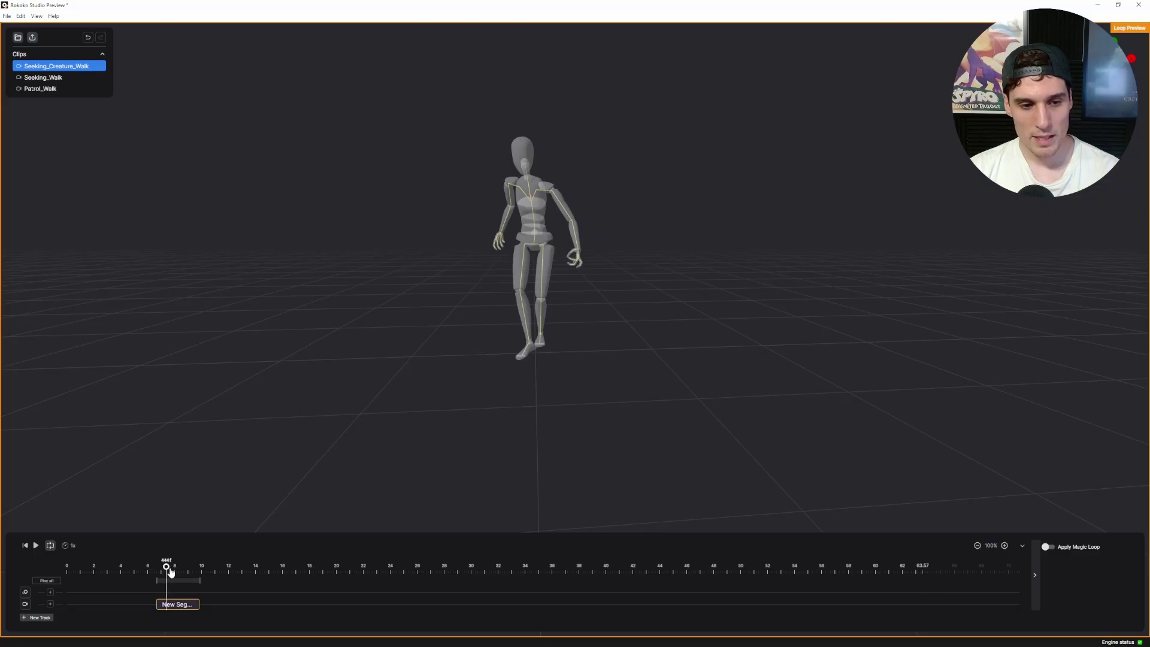
{"action": "left_click", "coordinate": [52, 582]}
{"action": "left_click_drag", "start_coordinate": [216, 574], "coordinate": [201, 604]}
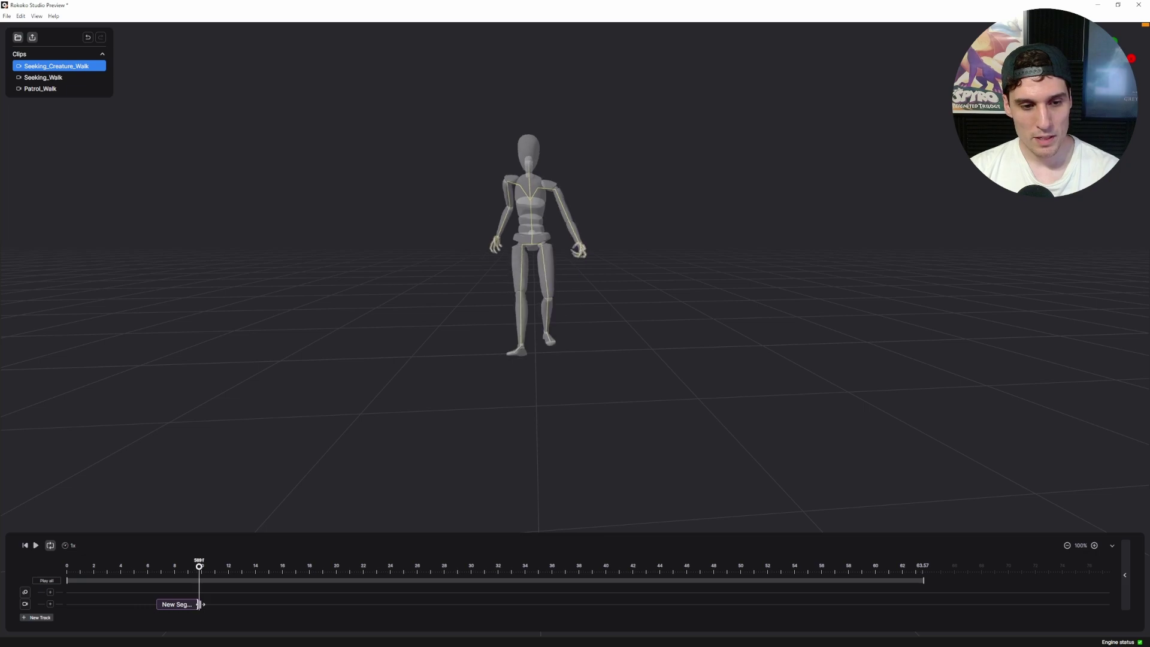
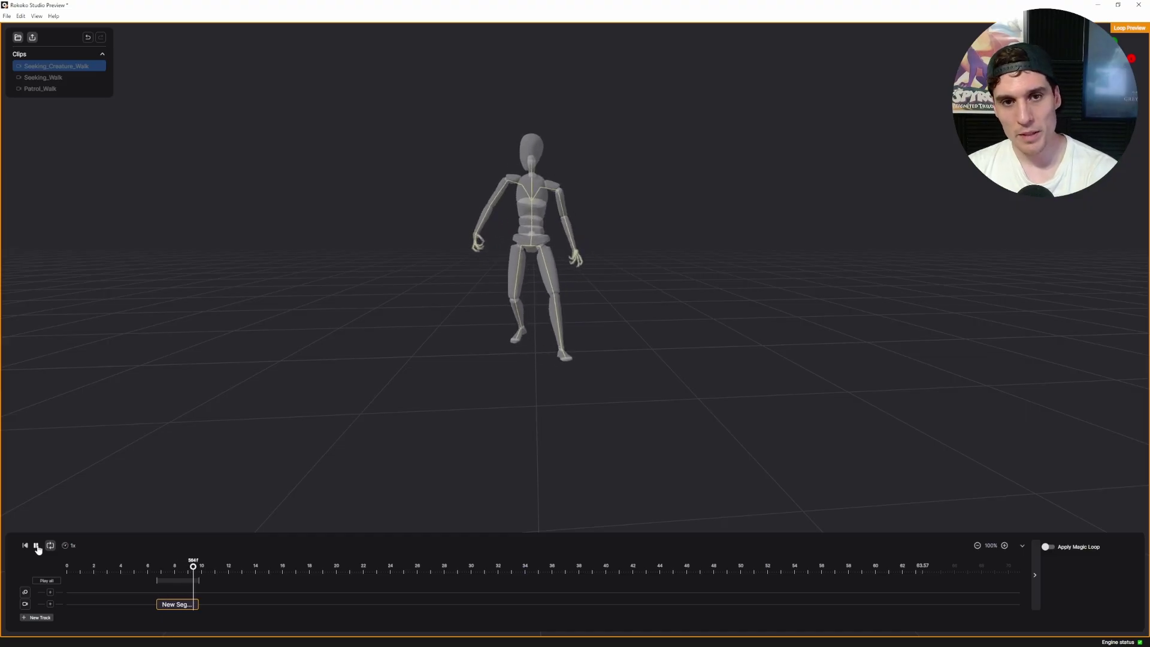
{"action": "left_click", "coordinate": [36, 546]}
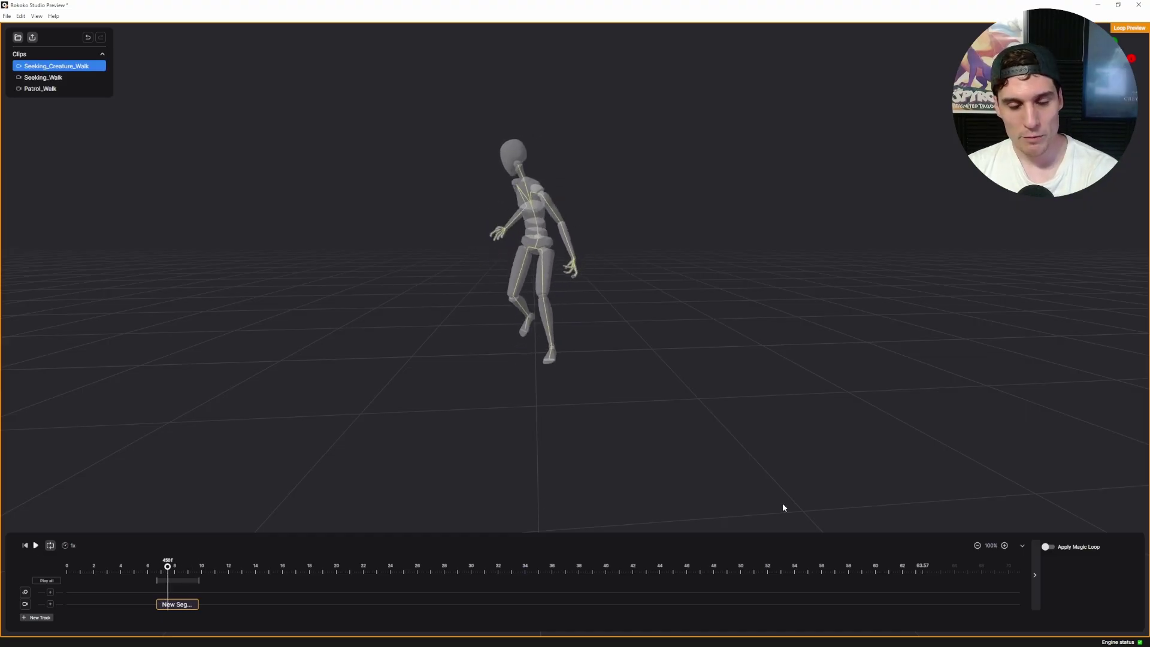
Step: Apply Magic Loop to the segment with Close loop, Lock to axis and Start from origin enabled
{"action": "left_click", "coordinate": [1048, 547]}
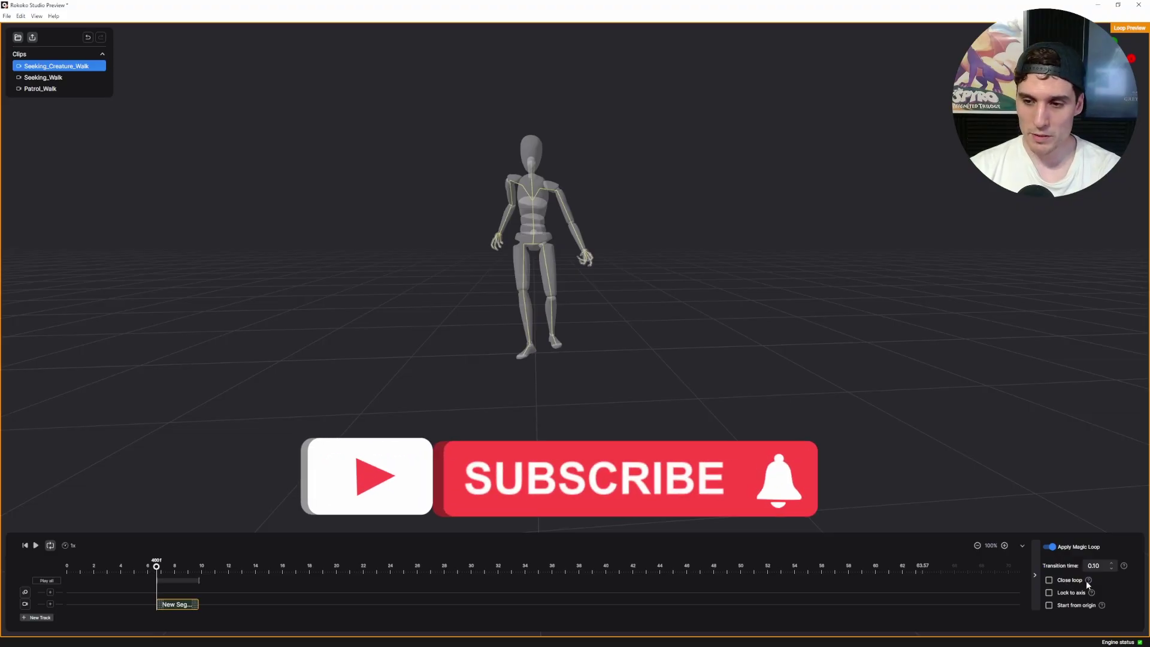
{"action": "mouse_move", "coordinate": [1088, 581]}
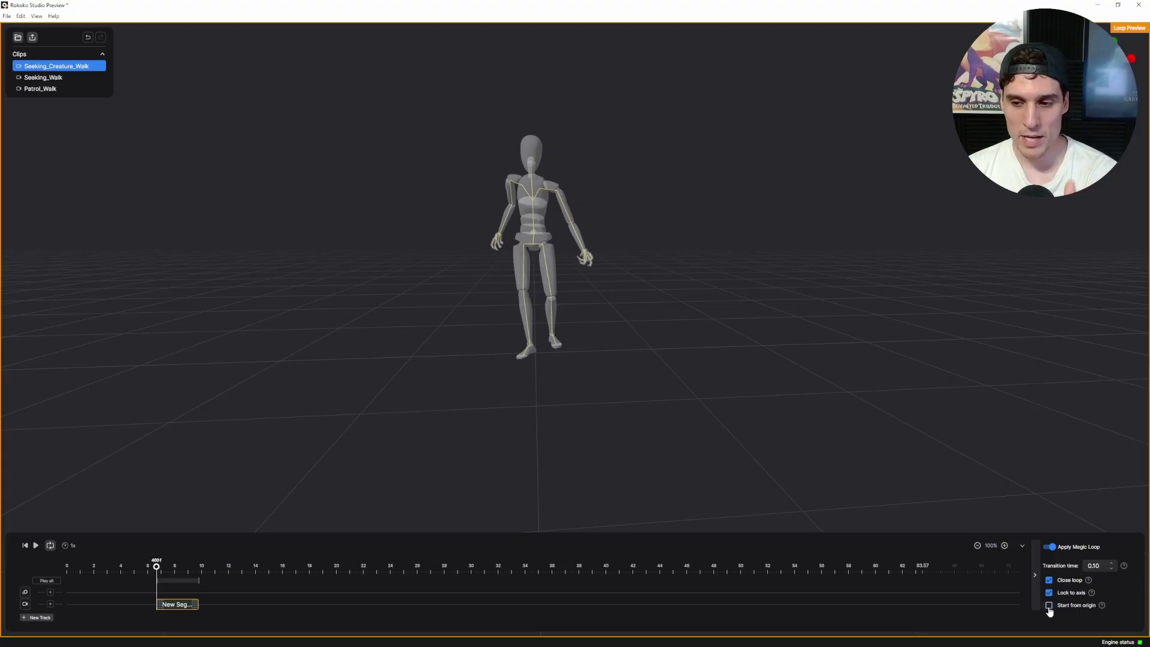
{"action": "left_click", "coordinate": [1049, 606]}
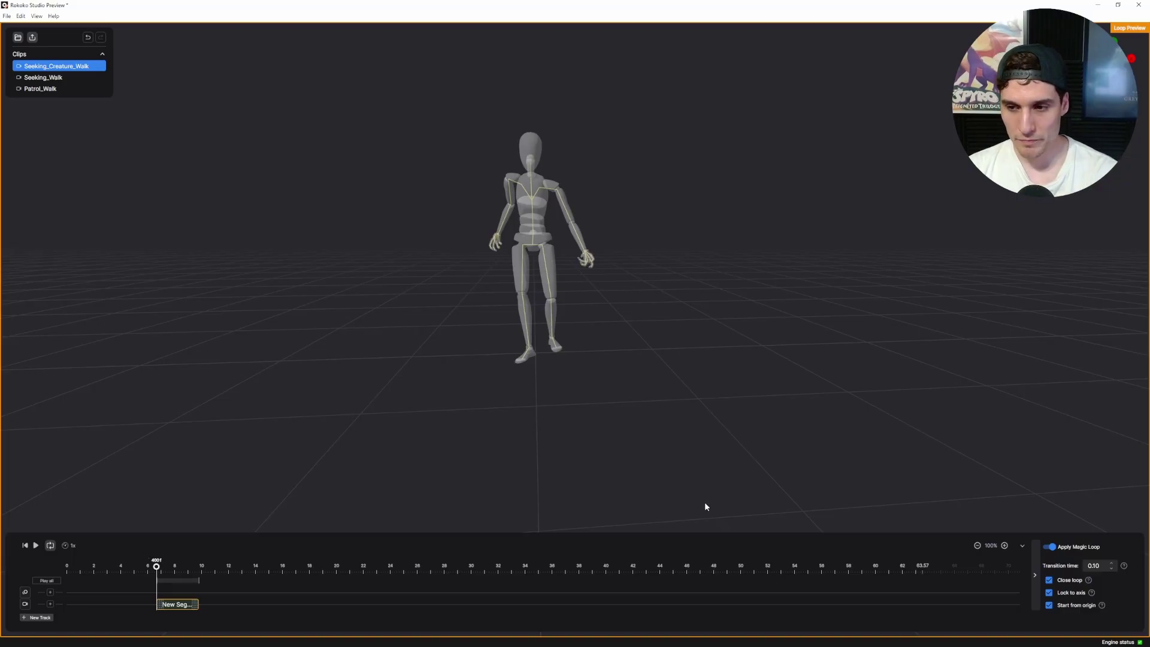
Step: Preview the looped segment, set the Magic Loop transition time to 0.30, and play the loop again
{"action": "left_click", "coordinate": [36, 546]}
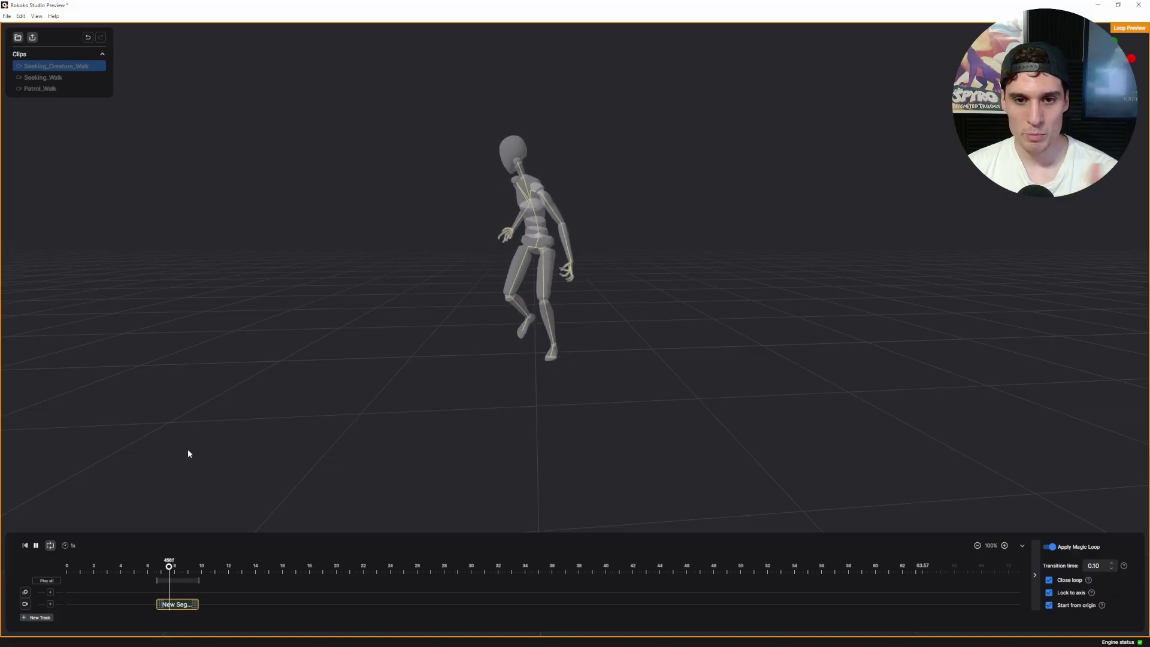
{"action": "left_click", "coordinate": [37, 548]}
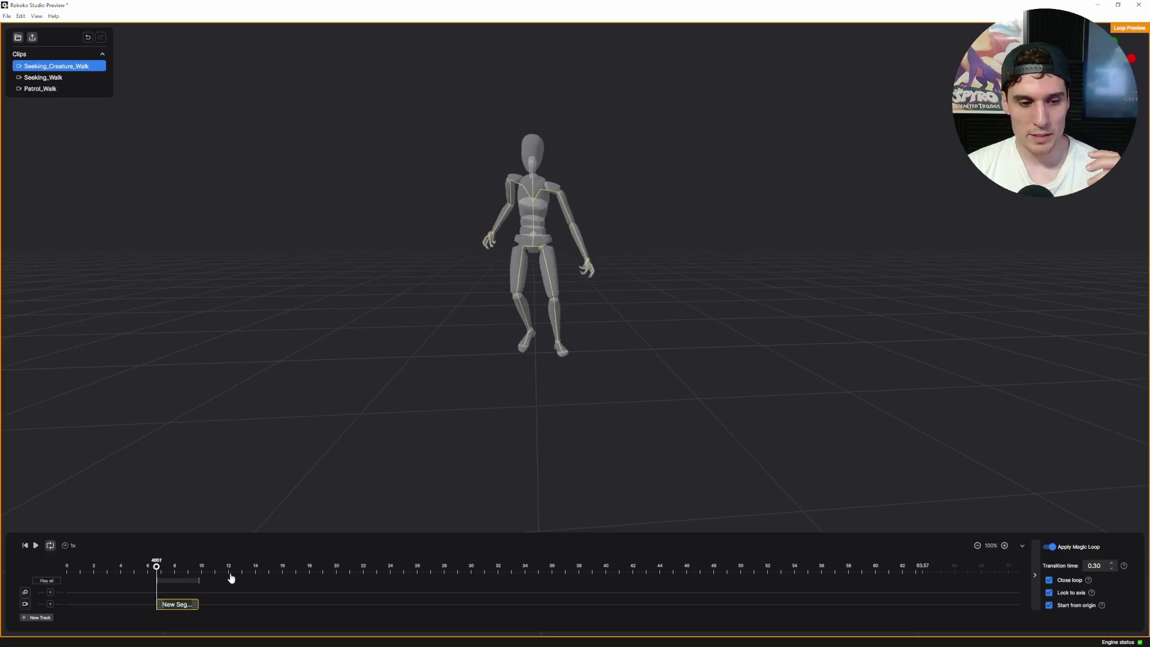
{"action": "key", "text": "space"}
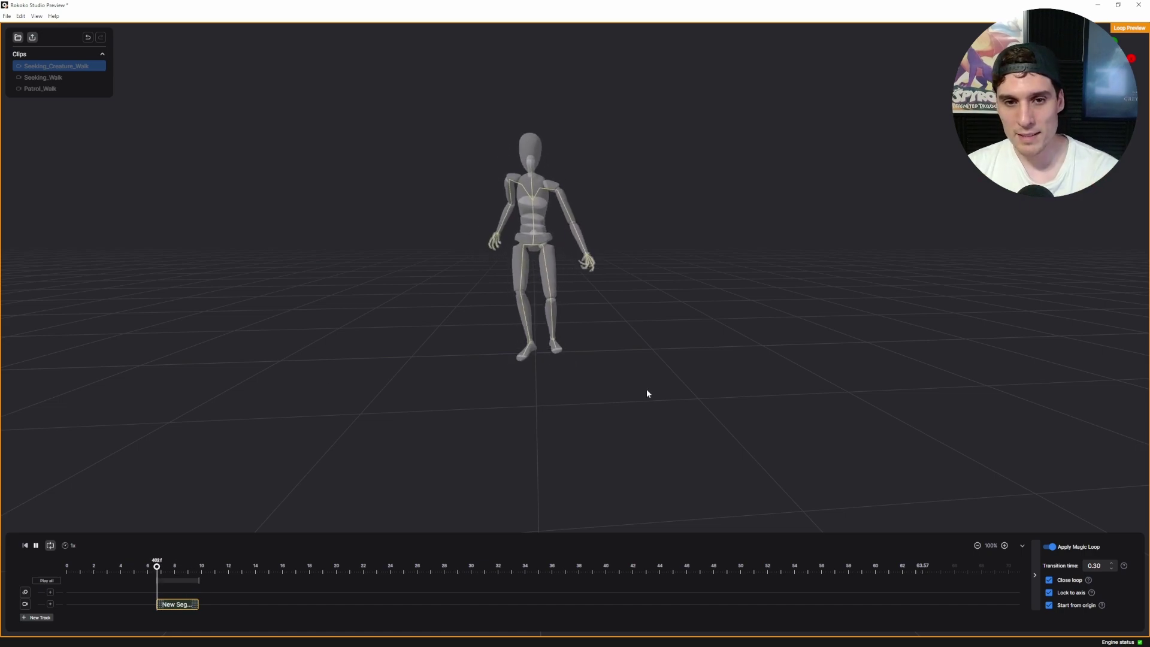
Step: Set the Magic Loop transition time to 0.40 on the Seeking_Creature_Walk segment and preview the loop
{"action": "left_click", "coordinate": [1112, 563]}
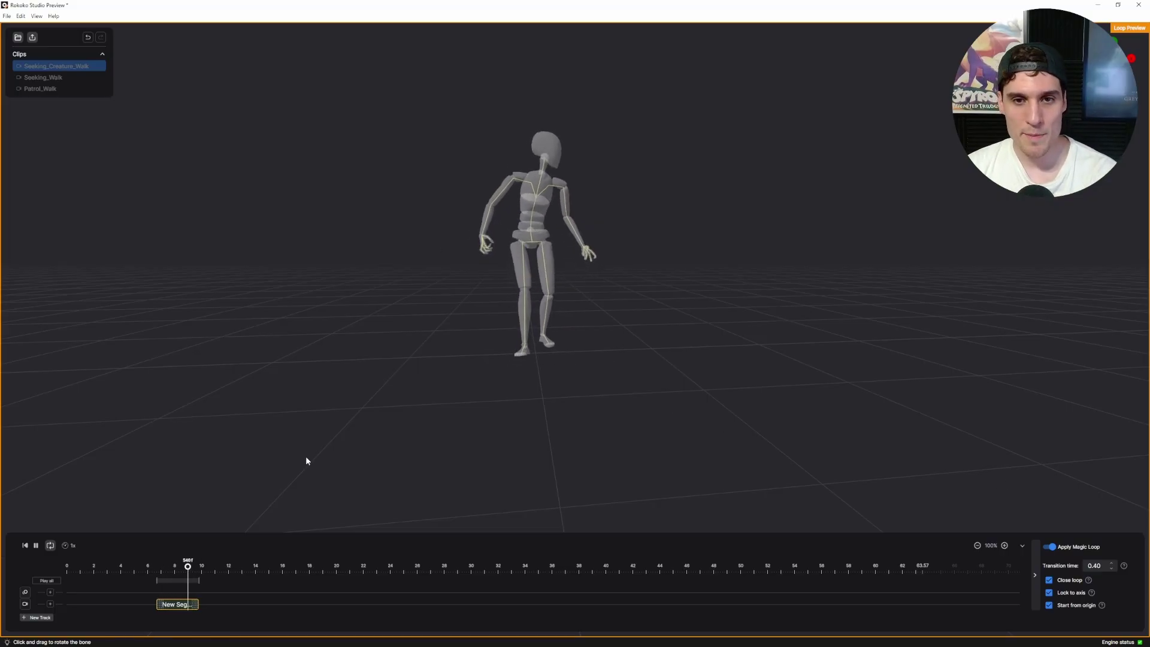
{"action": "left_click", "coordinate": [37, 546]}
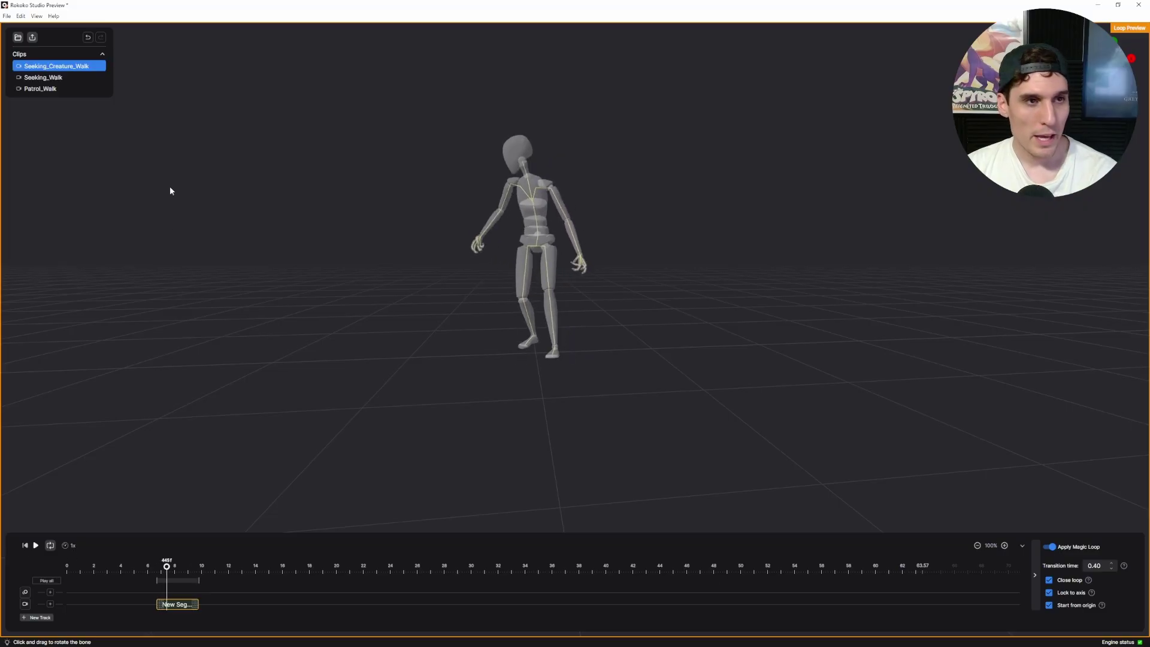
{"action": "left_click", "coordinate": [36, 545]}
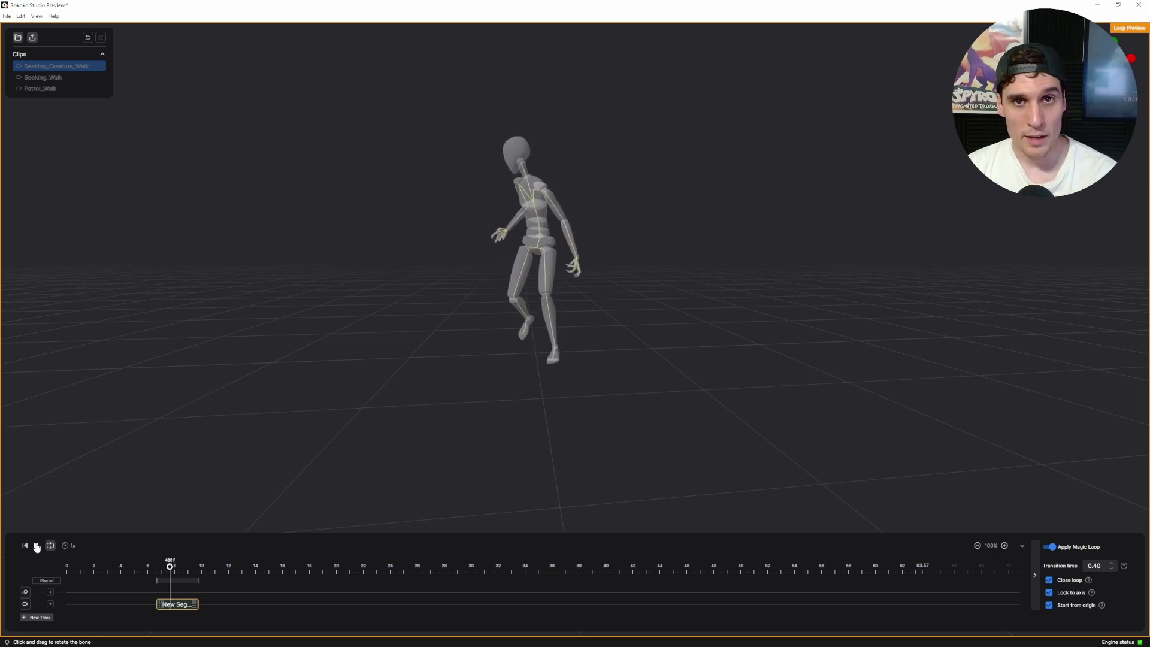
{"action": "left_click", "coordinate": [36, 545]}
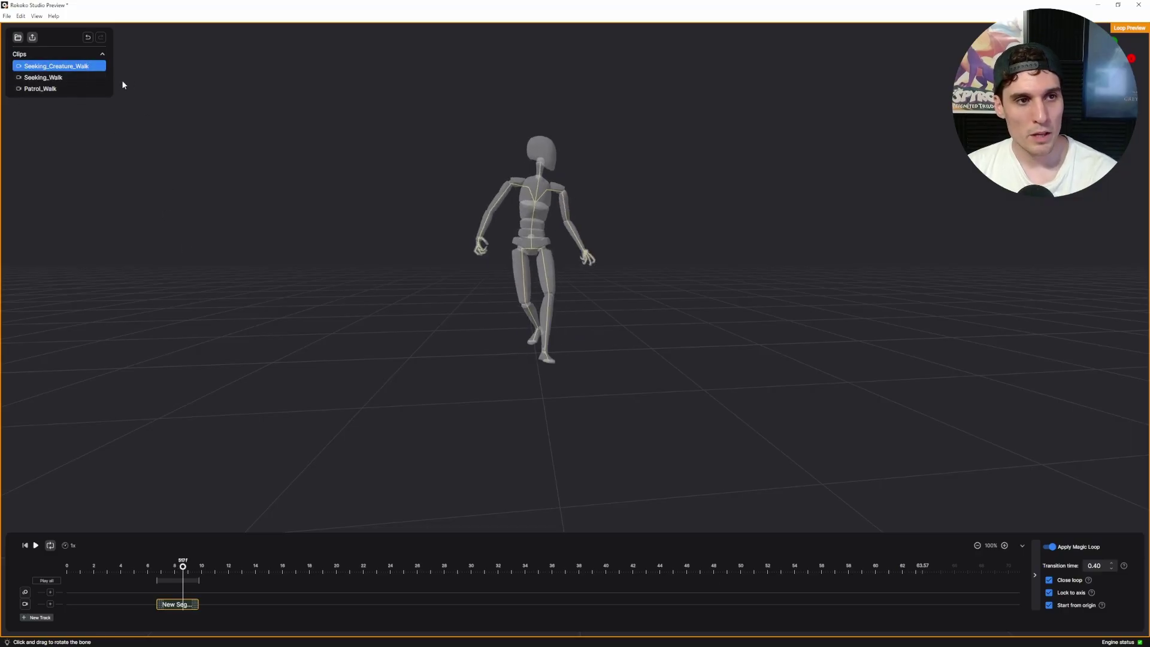
Step: In the Seeking_Walk clip, delete the existing segment and add a new one starting at about frame 450
{"action": "left_click", "coordinate": [54, 82]}
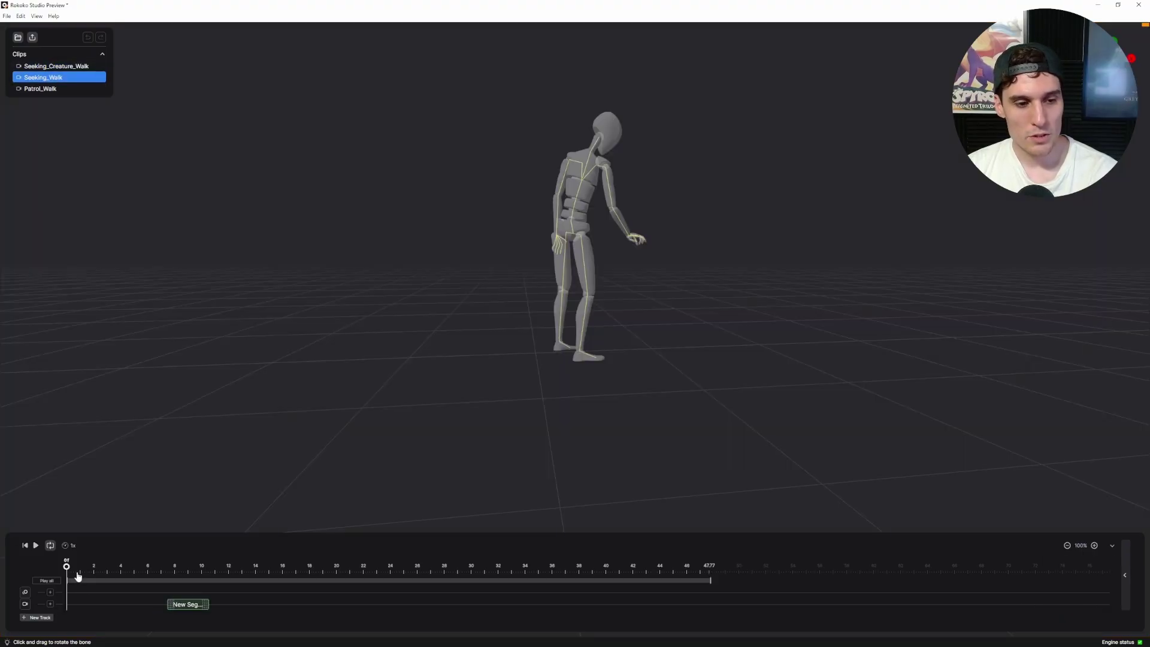
{"action": "left_click_drag", "start_coordinate": [209, 572], "coordinate": [176, 574]}
{"action": "right_click", "coordinate": [186, 605]}
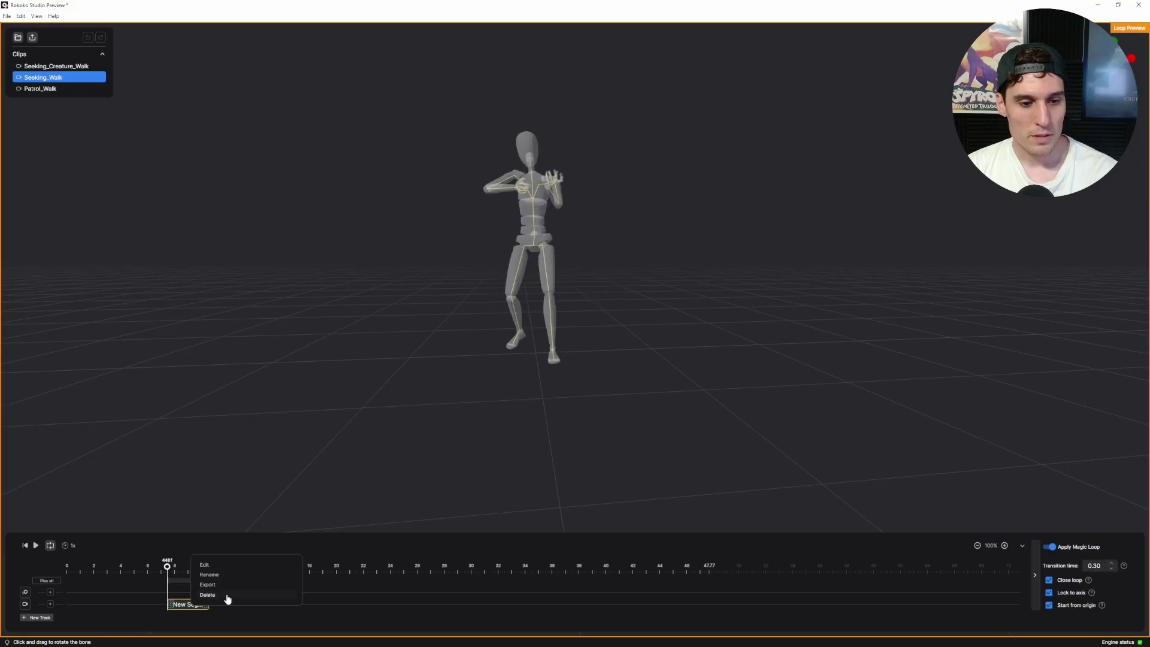
{"action": "left_click", "coordinate": [55, 601]}
{"action": "left_click", "coordinate": [203, 577]}
{"action": "left_click", "coordinate": [177, 569]}
{"action": "left_click_drag", "start_coordinate": [177, 569], "coordinate": [171, 569]}
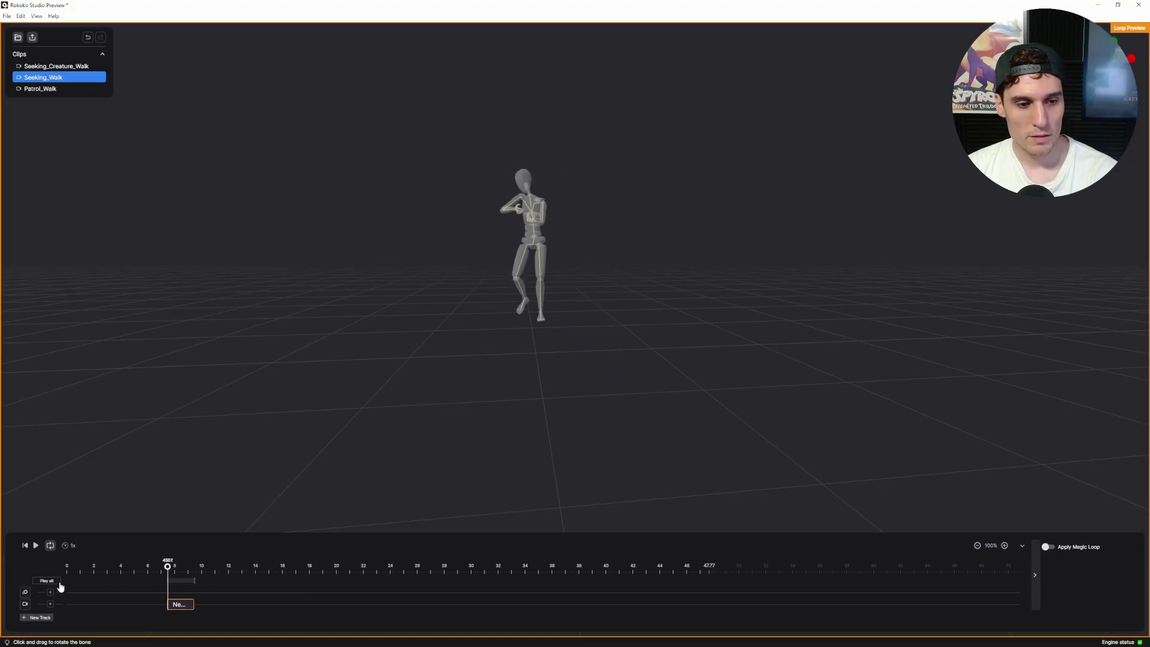
Step: Preview the new segment and adjust its end to about 9.5 seconds, where the walking pose matches the start
{"action": "left_click", "coordinate": [36, 546]}
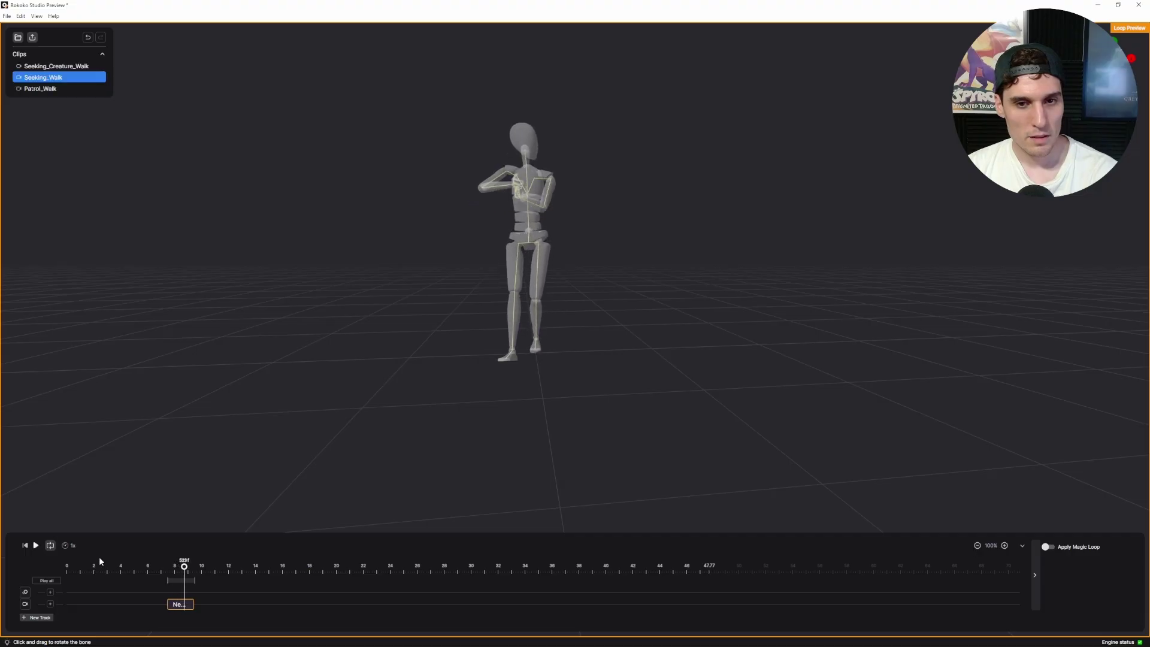
{"action": "left_click_drag", "start_coordinate": [187, 570], "coordinate": [187, 598]}
{"action": "key", "text": "space"}
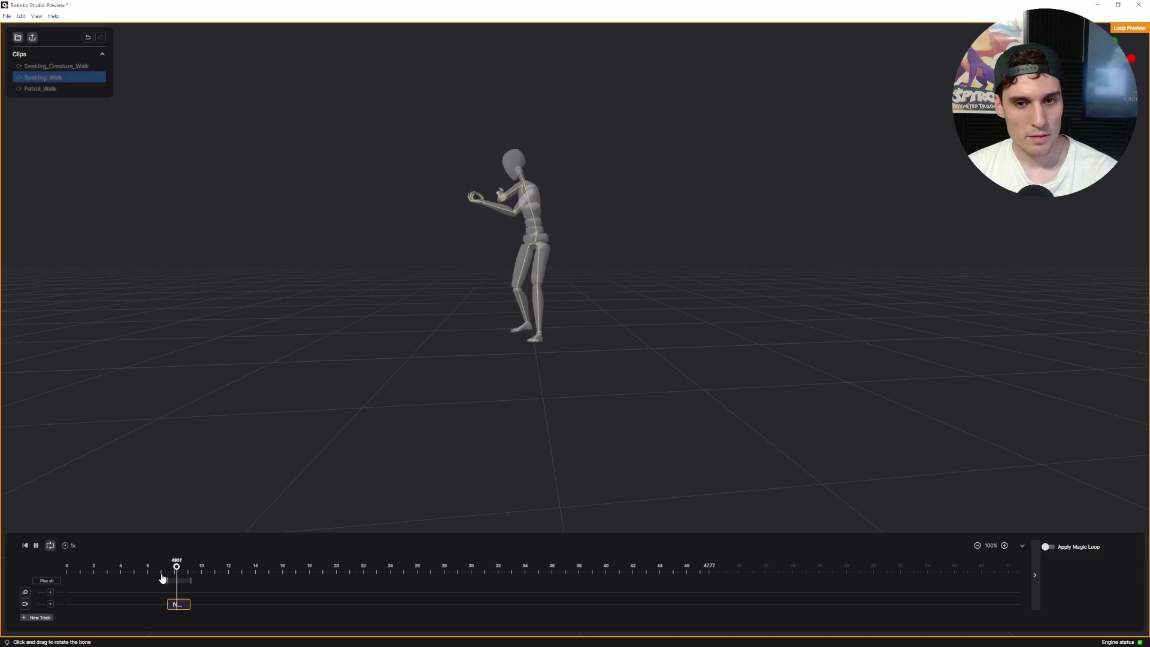
{"action": "left_click", "coordinate": [36, 547]}
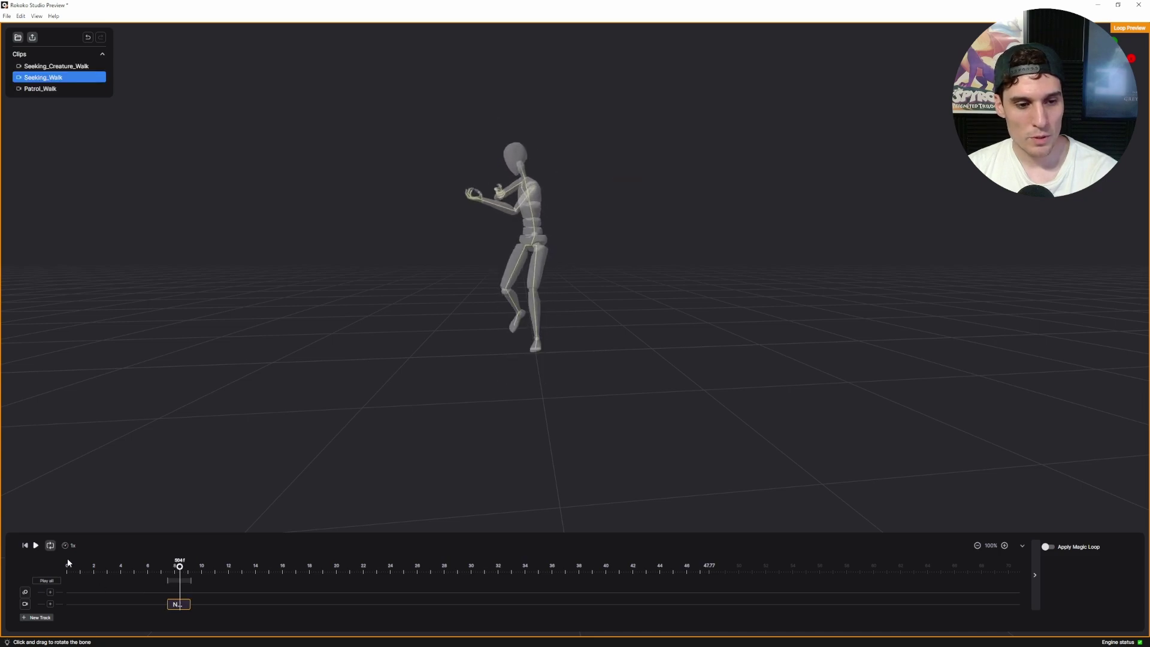
{"action": "left_click_drag", "start_coordinate": [187, 601], "coordinate": [195, 602]}
Step: Apply Magic Loop to the Seeking_Walk segment with Close loop, Lock to axis and Start from origin enabled, and preview it
{"action": "left_click", "coordinate": [1048, 546]}
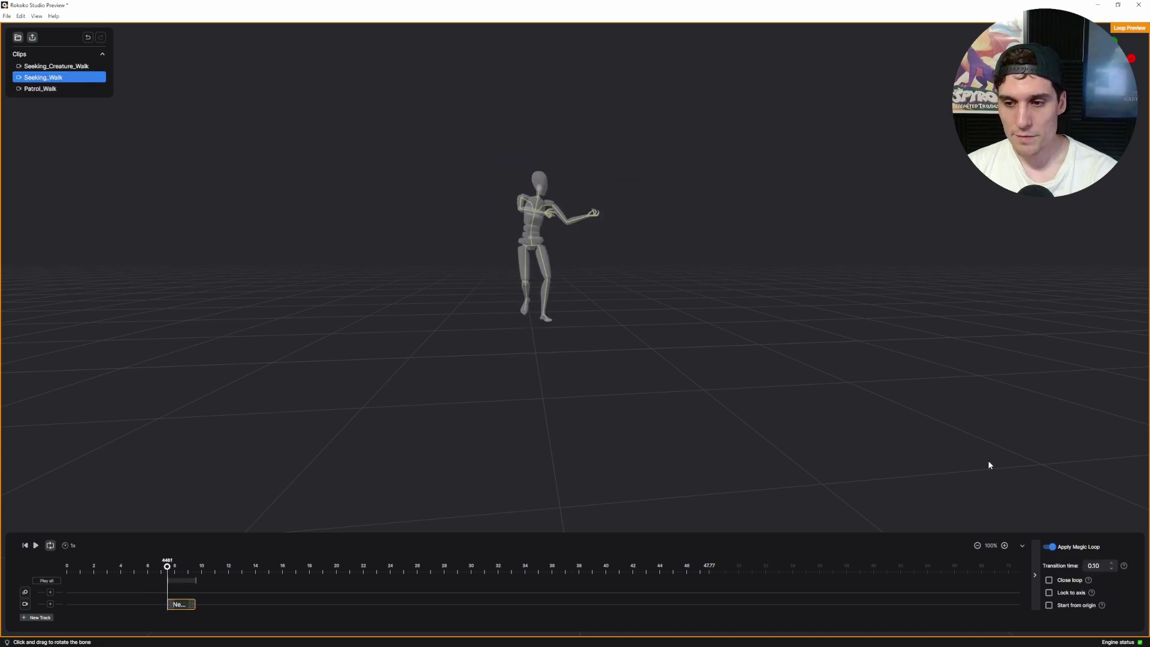
{"action": "left_click", "coordinate": [1050, 606]}
{"action": "key", "text": "space"}
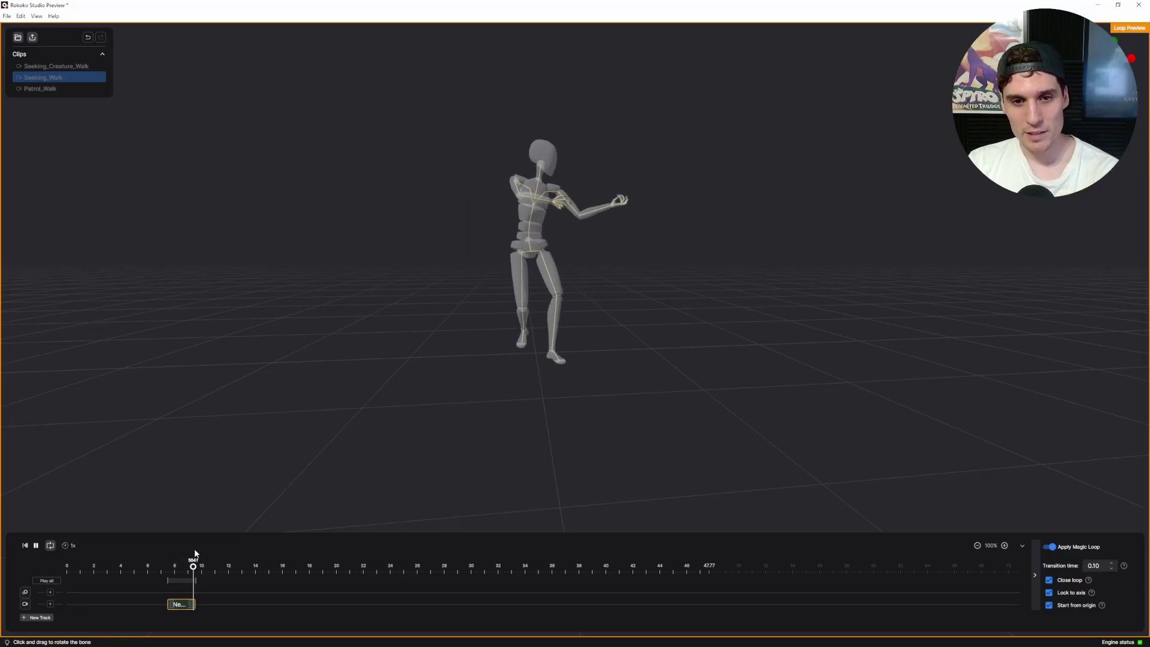
{"action": "left_click", "coordinate": [35, 546]}
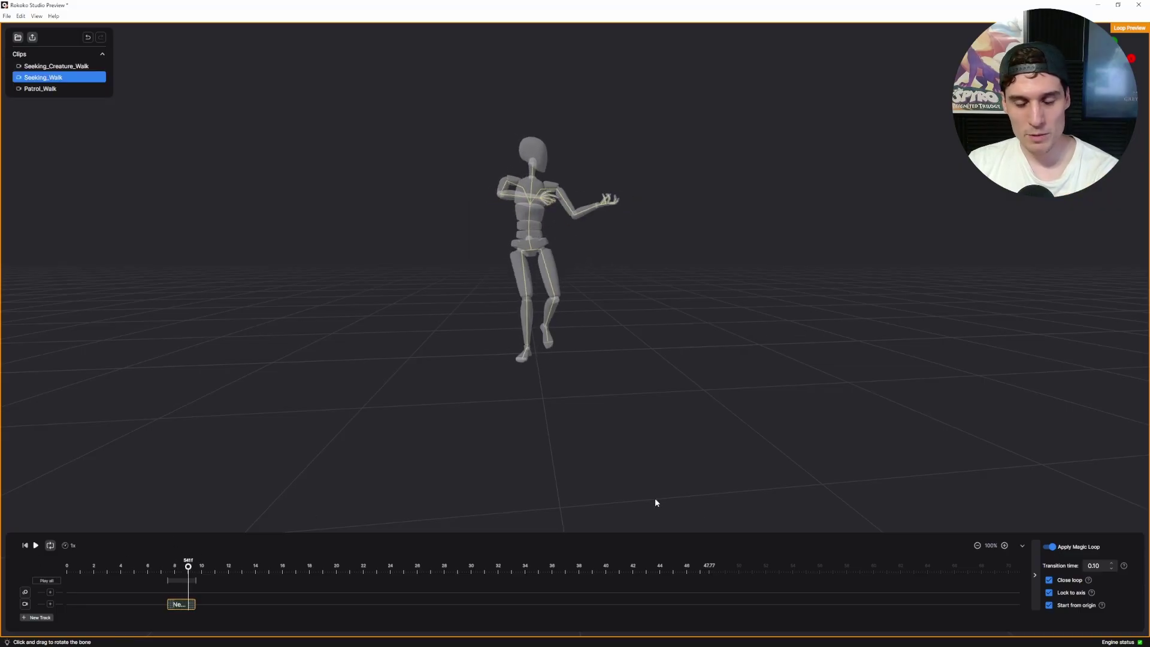
Step: Increase the Seeking_Walk segment's Magic Loop transition time to 0.50 and play the loop from near its start
{"action": "left_click", "coordinate": [1114, 565]}
{"action": "left_click", "coordinate": [1113, 565]}
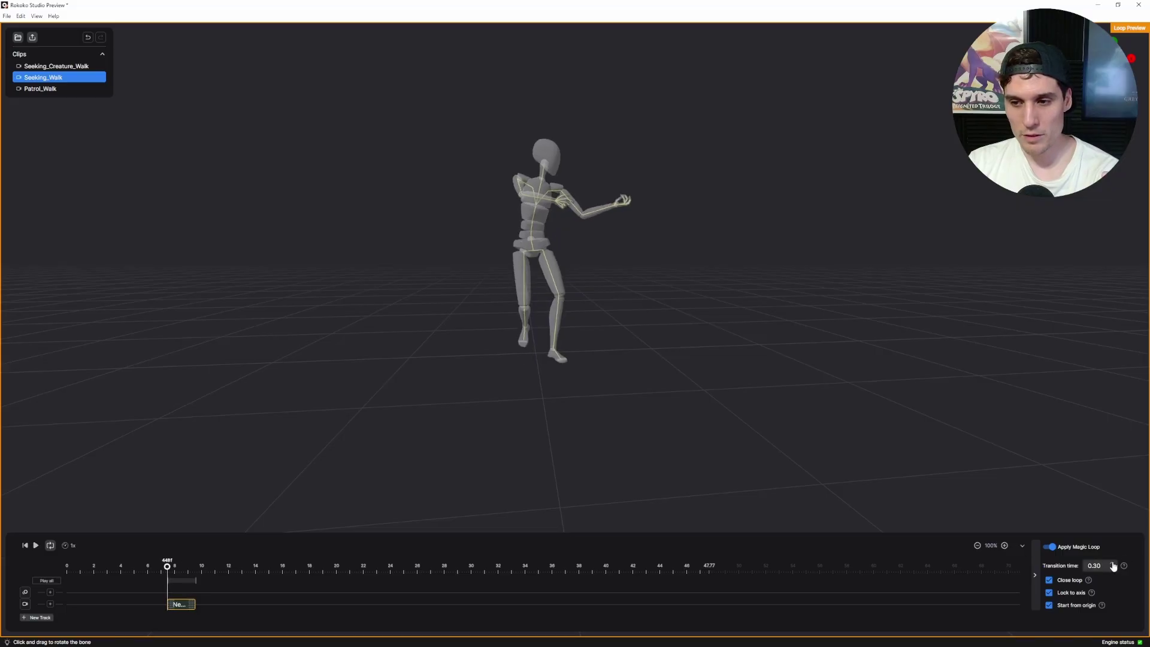
{"action": "left_click", "coordinate": [35, 546]}
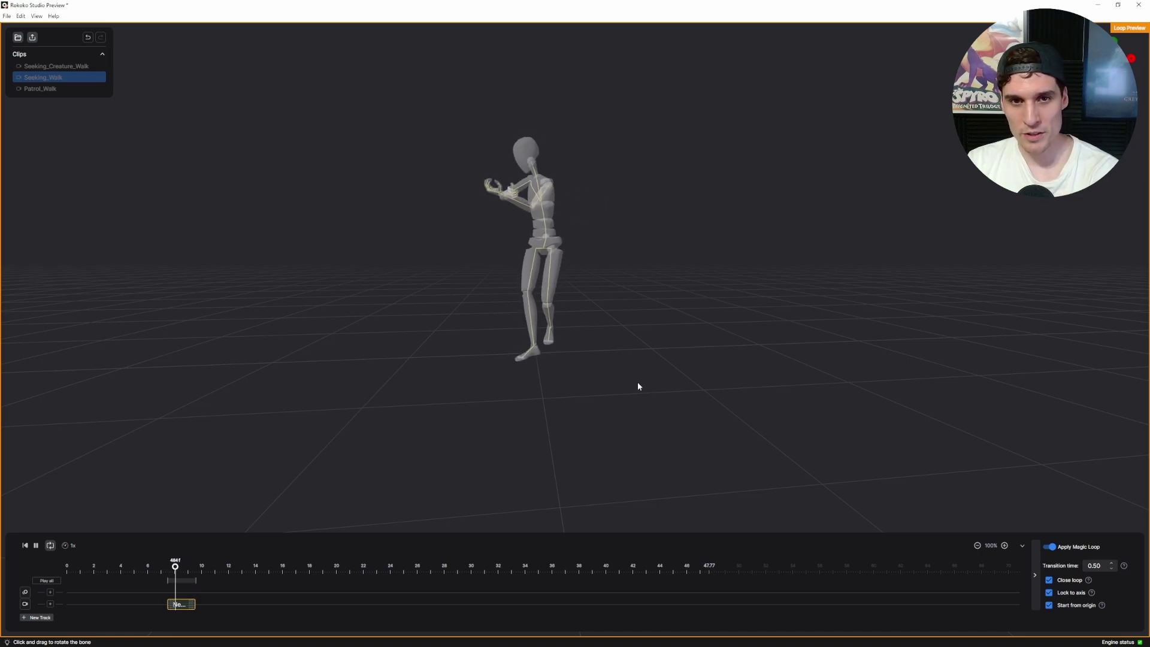
{"action": "left_click", "coordinate": [37, 545]}
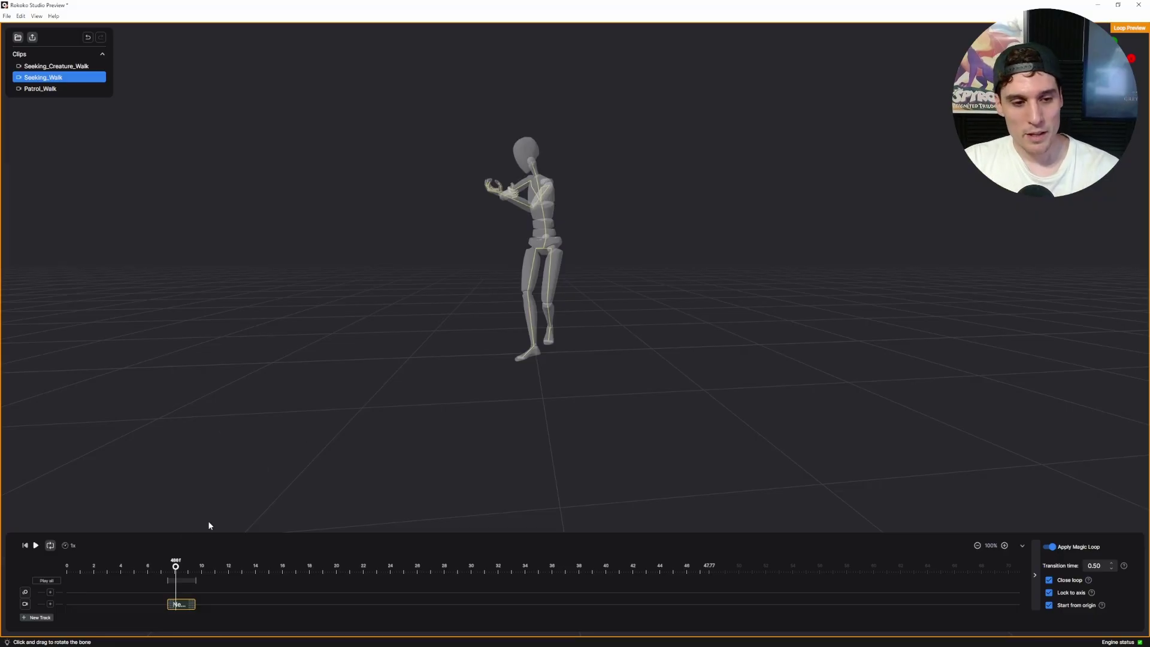
{"action": "left_click_drag", "start_coordinate": [178, 572], "coordinate": [170, 571]}
{"action": "key", "text": "space"}
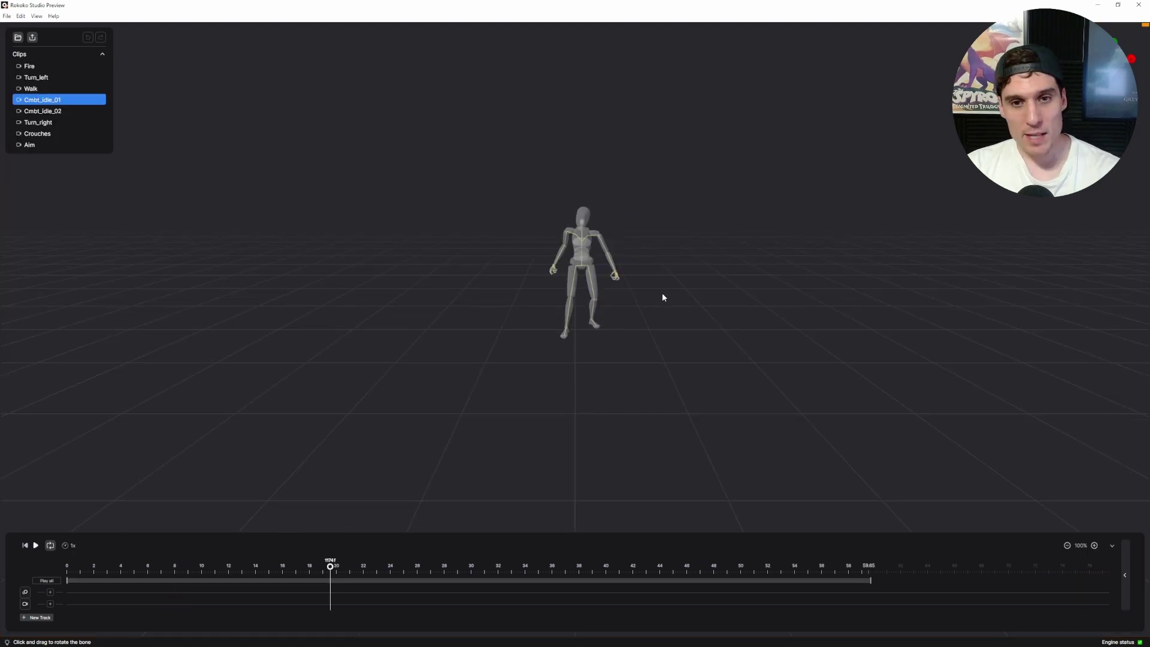
Step: Frame the character closer in the combat clips project and play the Turn_left clip
{"action": "scroll", "coordinate": [662, 293], "scroll_direction": "up", "scroll_amount": 5}
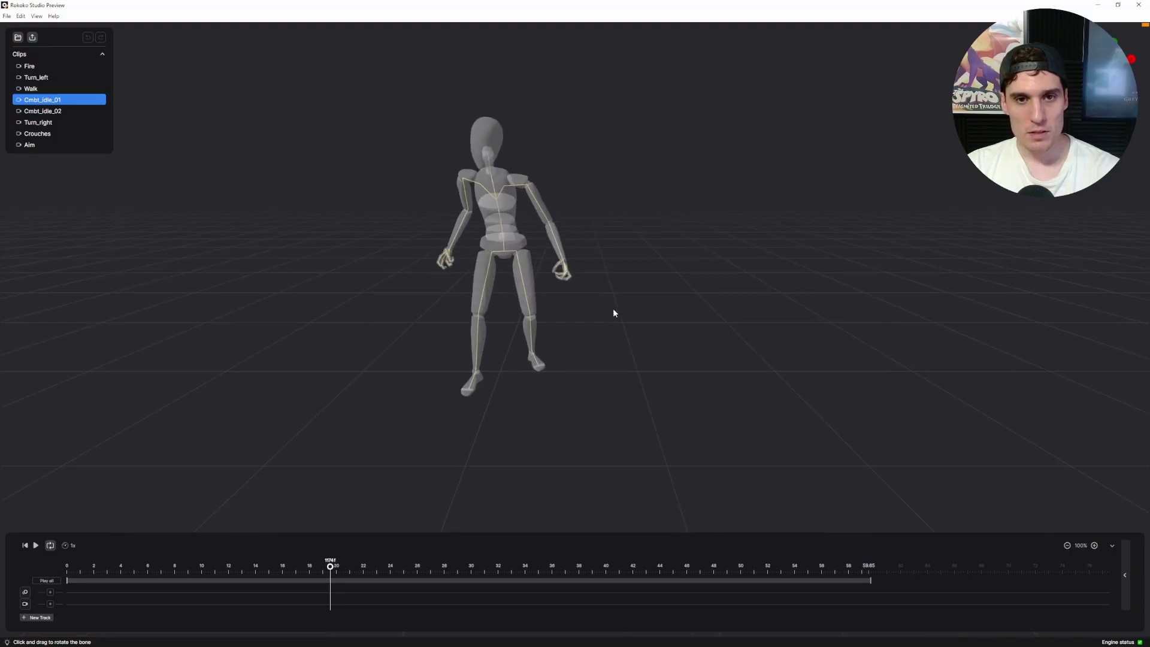
{"action": "left_click_drag", "start_coordinate": [614, 312], "coordinate": [632, 280]}
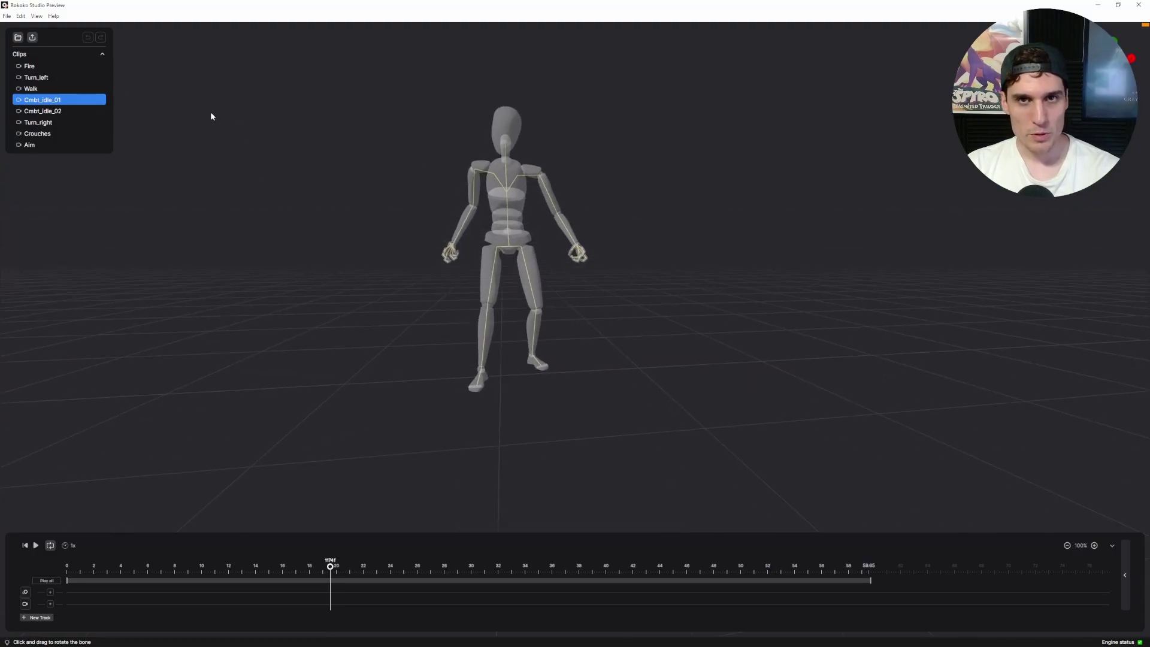
{"action": "left_click", "coordinate": [36, 77]}
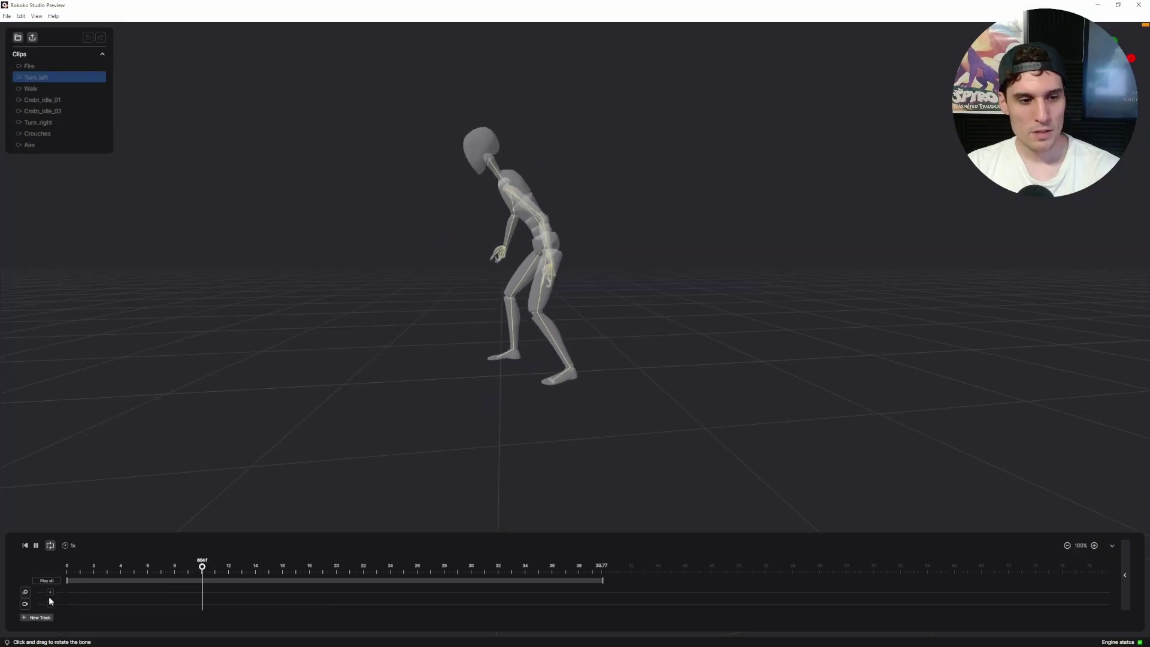
{"action": "left_click", "coordinate": [35, 546]}
Step: Add a full-body filter to the Cmbt_idle_01 clip and stretch it from about 14 to 22 seconds
{"action": "left_click", "coordinate": [75, 99]}
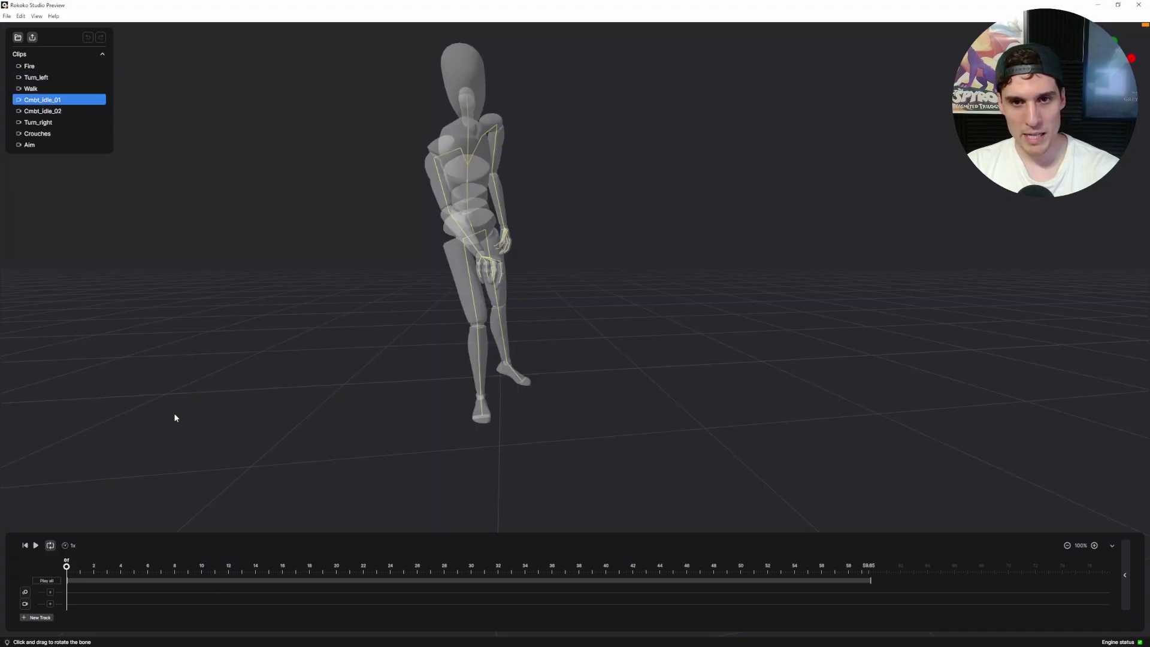
{"action": "left_click_drag", "start_coordinate": [143, 584], "coordinate": [327, 578]}
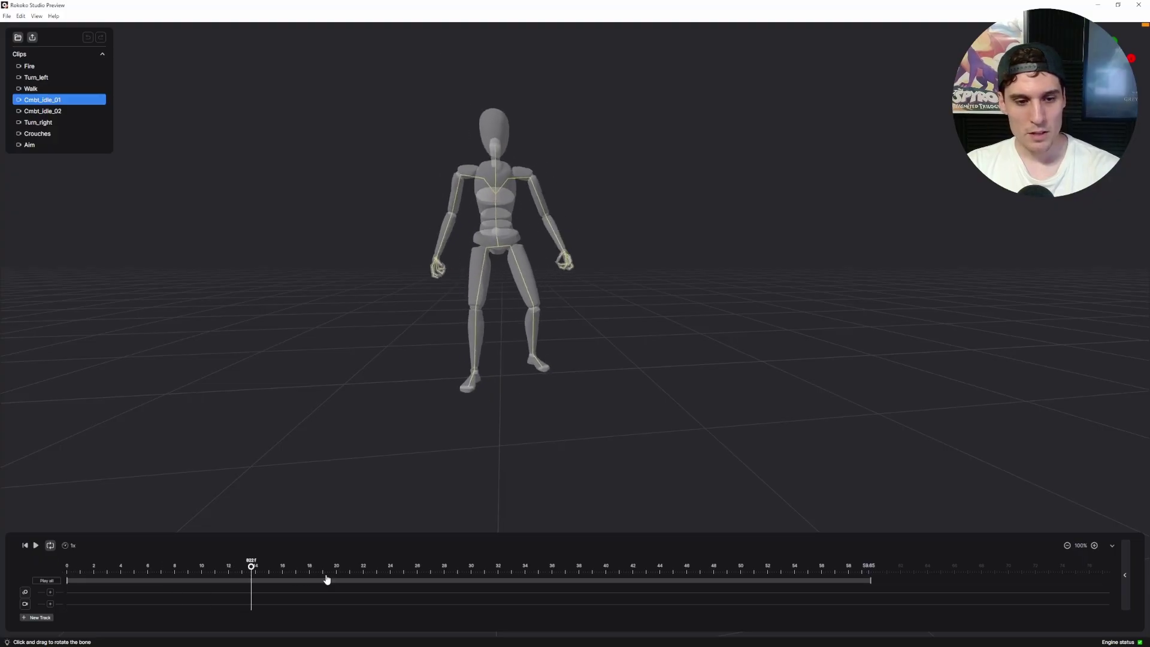
{"action": "left_click_drag", "start_coordinate": [254, 568], "coordinate": [274, 567]}
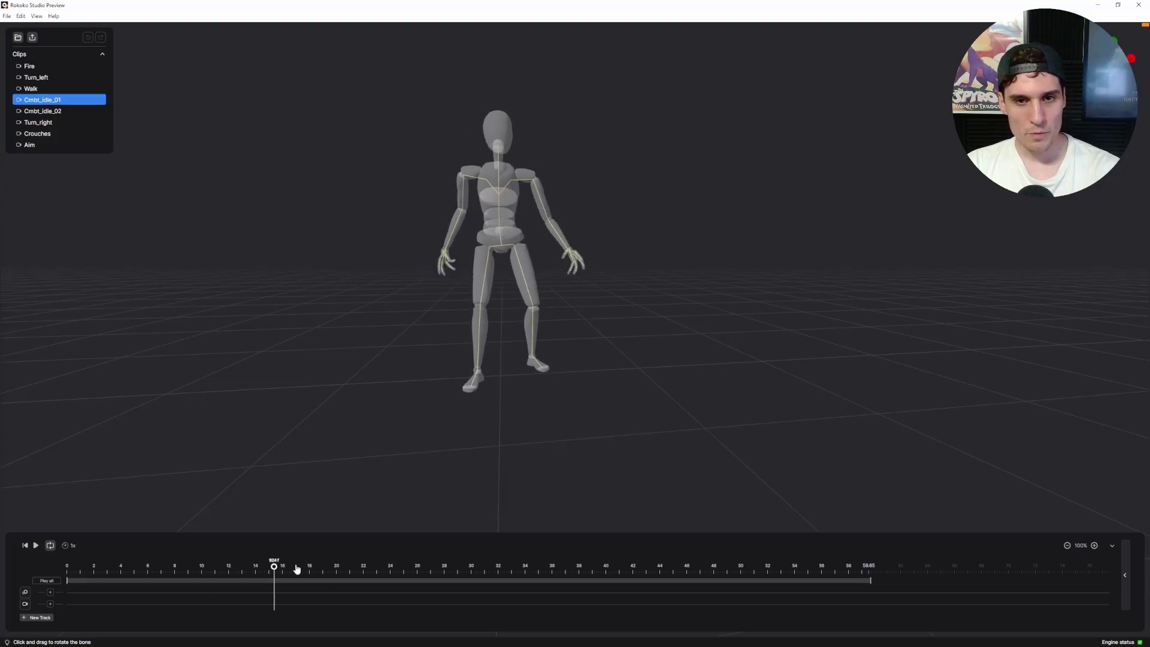
{"action": "left_click", "coordinate": [51, 593]}
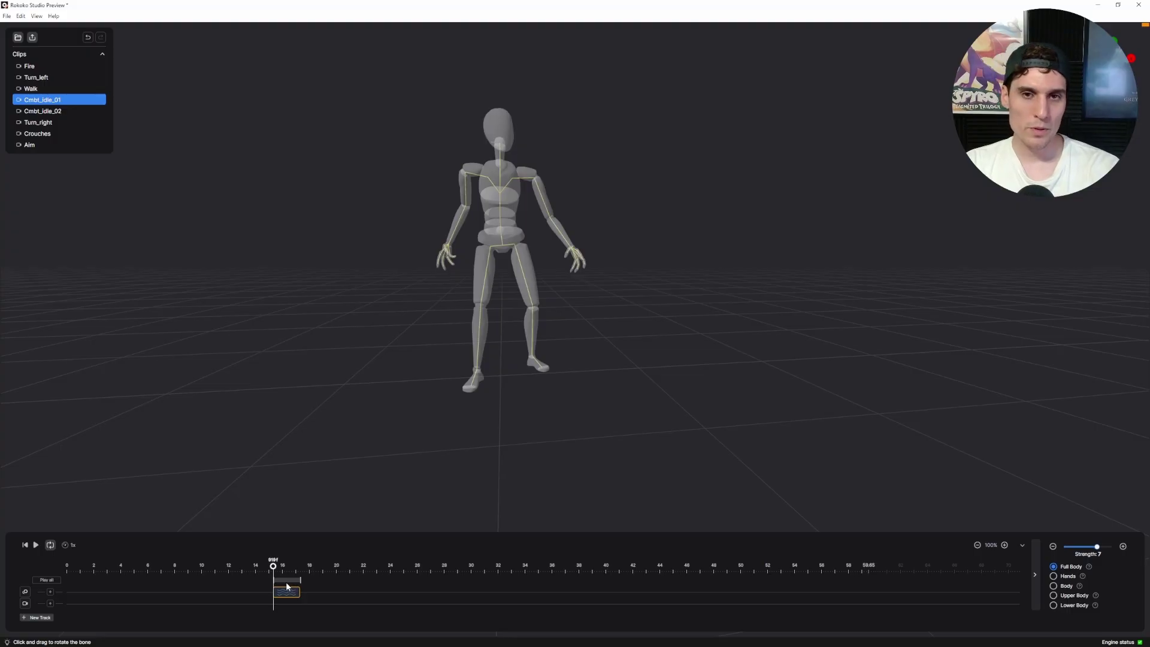
{"action": "left_click_drag", "start_coordinate": [267, 594], "coordinate": [253, 594]}
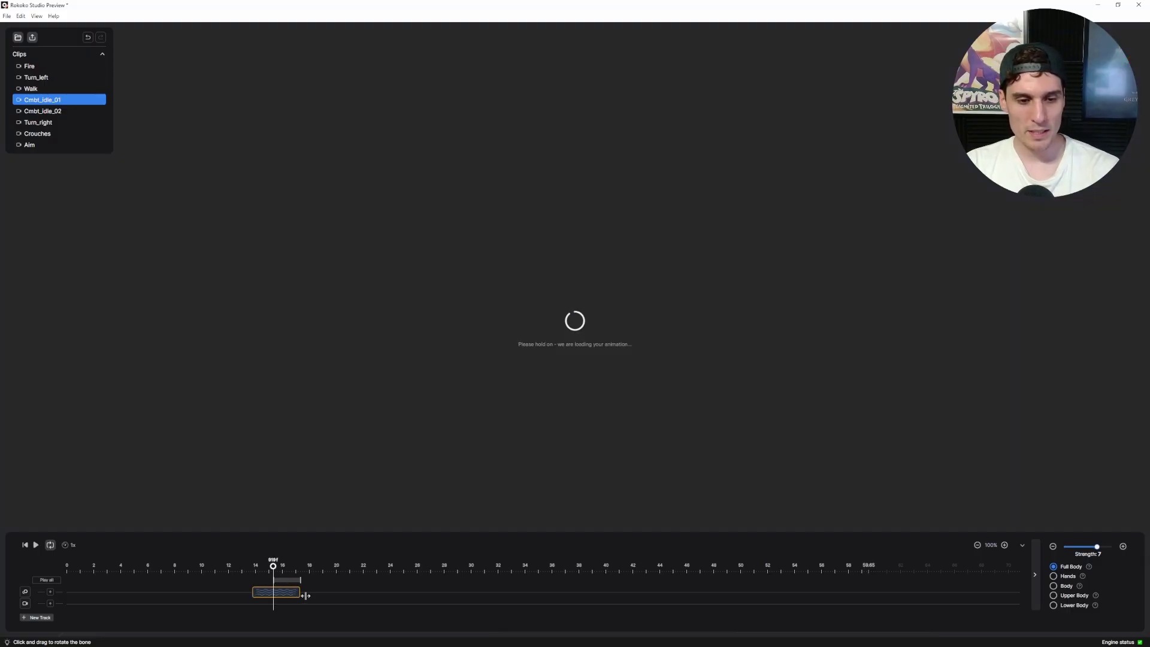
{"action": "left_click", "coordinate": [262, 569]}
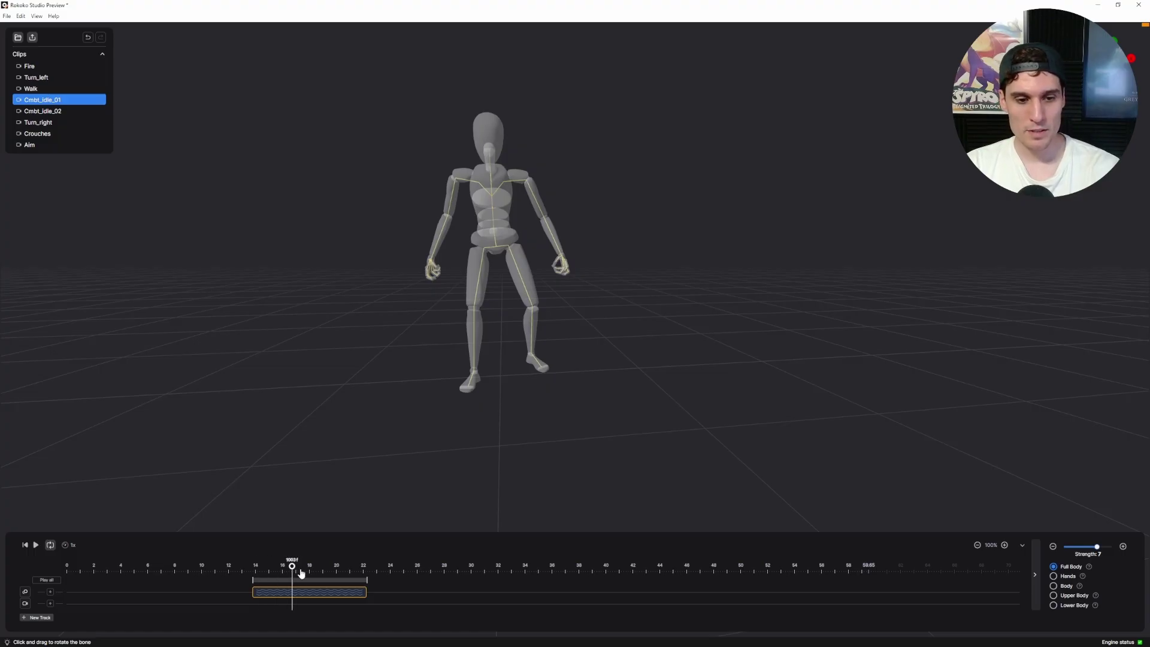
Step: Play the filtered section of Cmbt_idle_01 from about 14.5 seconds and examine the character's upper body motion up close
{"action": "left_click", "coordinate": [45, 580]}
{"action": "left_click", "coordinate": [260, 568]}
{"action": "left_click", "coordinate": [268, 568]}
{"action": "mouse_move", "coordinate": [270, 572]}
{"action": "left_mouse_down"}
{"action": "mouse_move", "coordinate": [245, 570]}
{"action": "mouse_move", "coordinate": [261, 570]}
{"action": "left_mouse_up"}
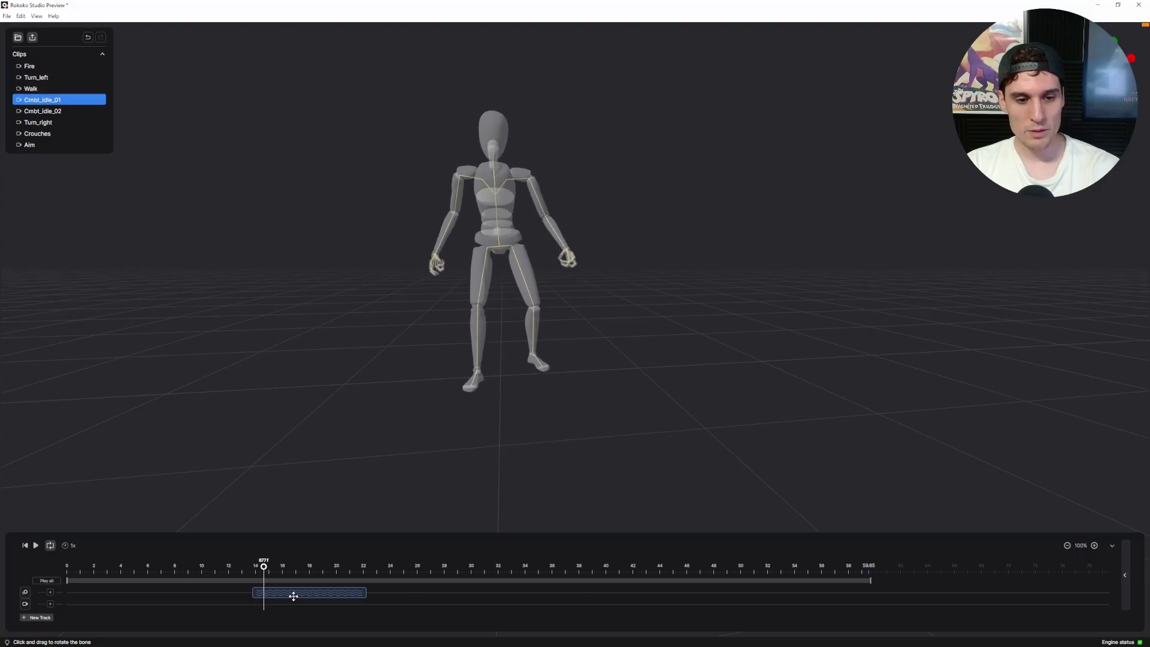
{"action": "left_click", "coordinate": [292, 595]}
{"action": "left_click", "coordinate": [35, 546]}
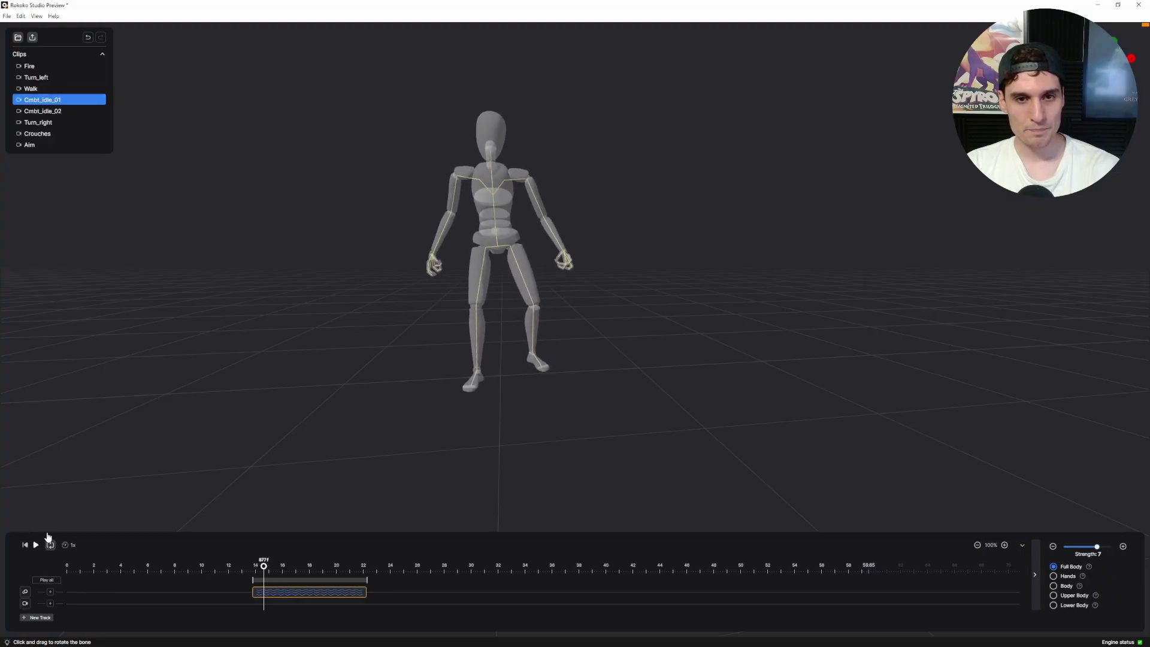
{"action": "left_click", "coordinate": [35, 545]}
{"action": "scroll", "coordinate": [405, 404], "scroll_direction": "up", "scroll_amount": 5}
{"action": "left_click_drag", "start_coordinate": [531, 245], "coordinate": [353, 497]}
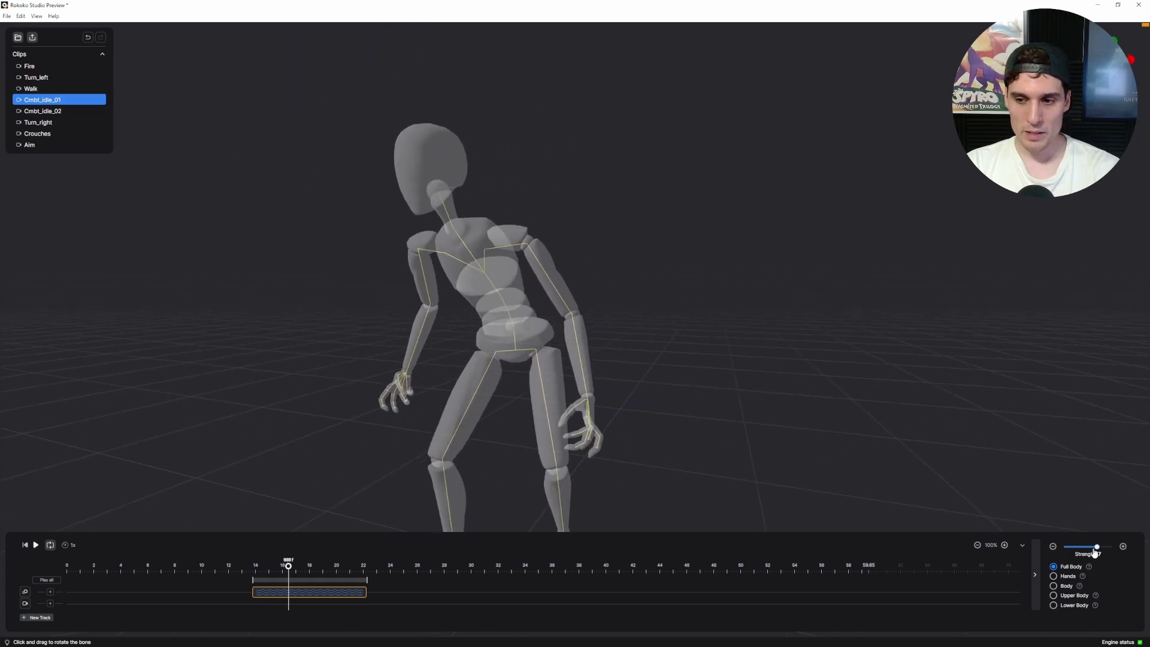
Step: Try filter strengths of 1 and 0.5 on the Cmbt_idle_01 section while playing it
{"action": "left_click", "coordinate": [1060, 575]}
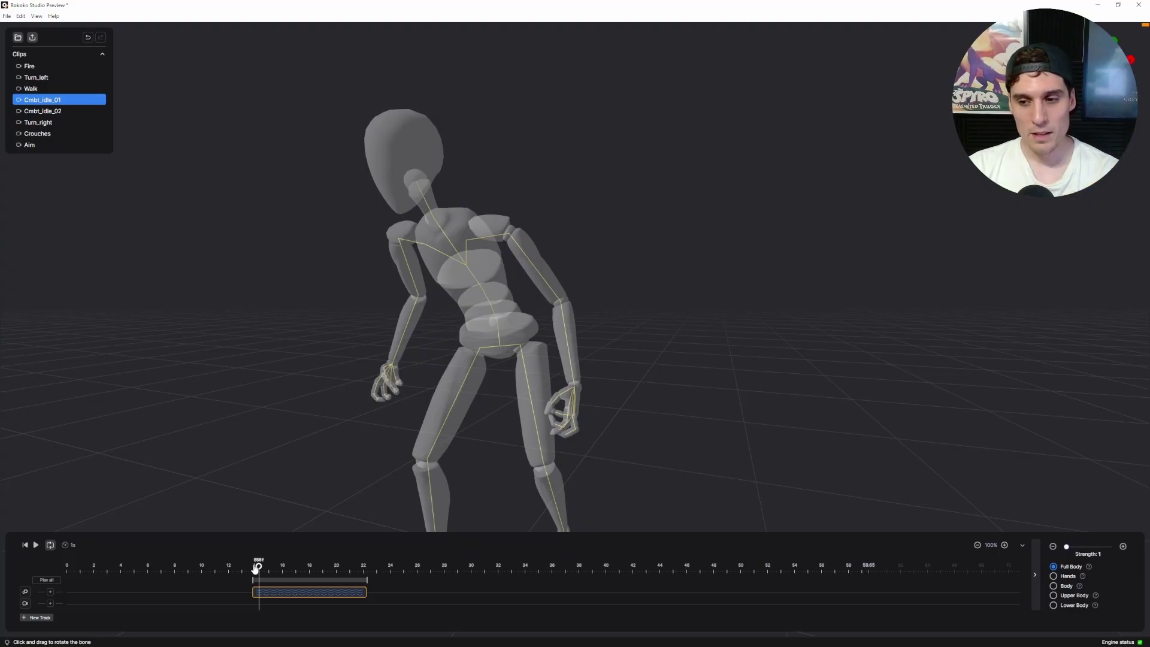
{"action": "key", "text": "space"}
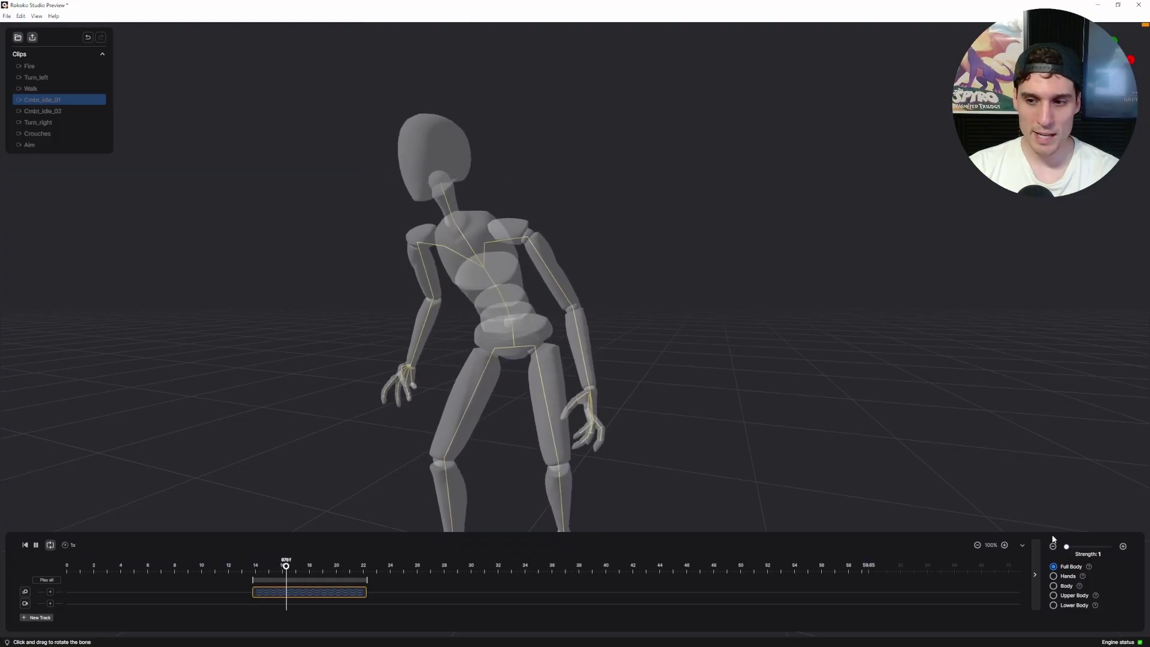
{"action": "left_click_drag", "start_coordinate": [1066, 546], "coordinate": [1063, 547]}
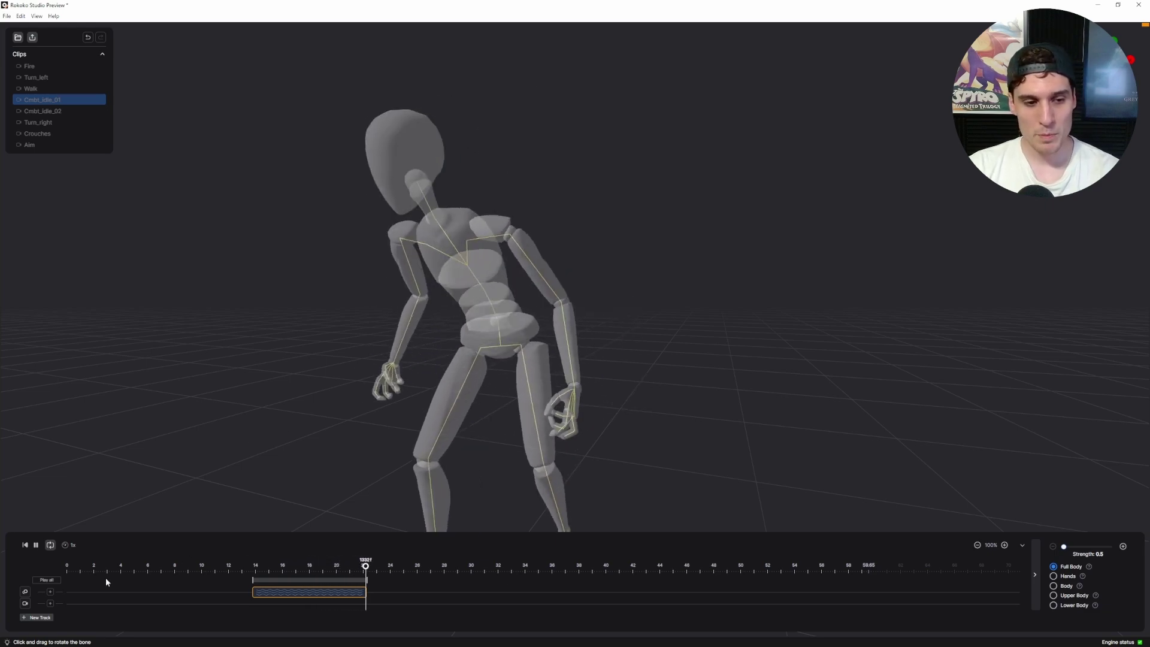
Step: Set the full-body filter's strength to 5 and replay the section from about 15 seconds
{"action": "left_click", "coordinate": [36, 546]}
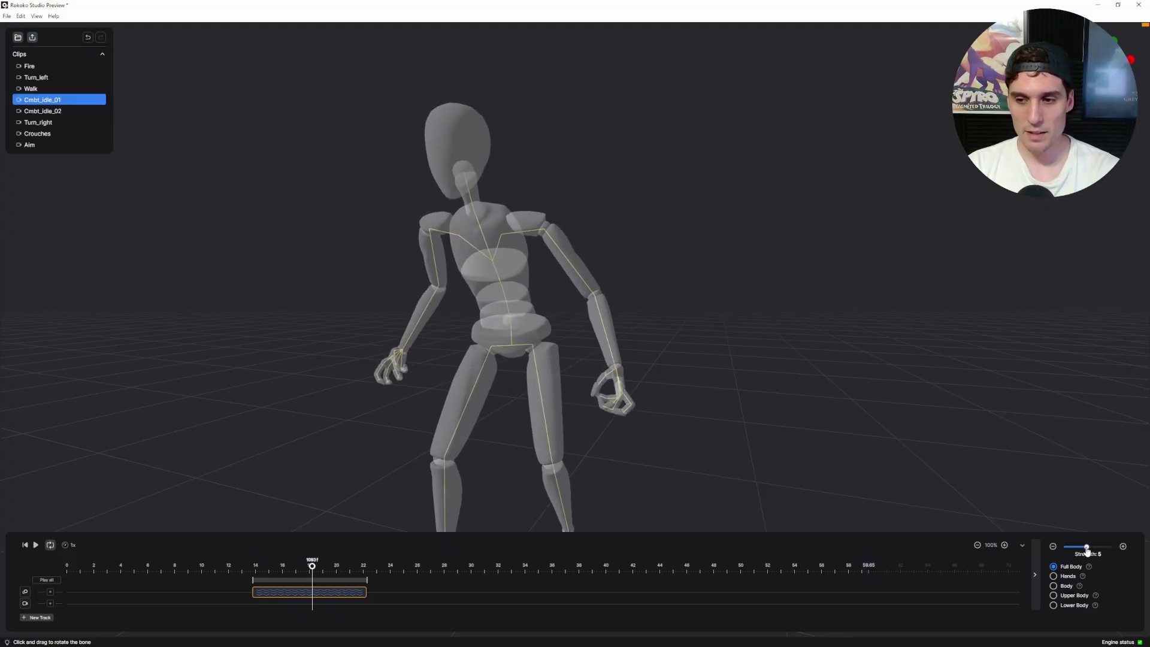
{"action": "left_click_drag", "start_coordinate": [334, 569], "coordinate": [276, 569]}
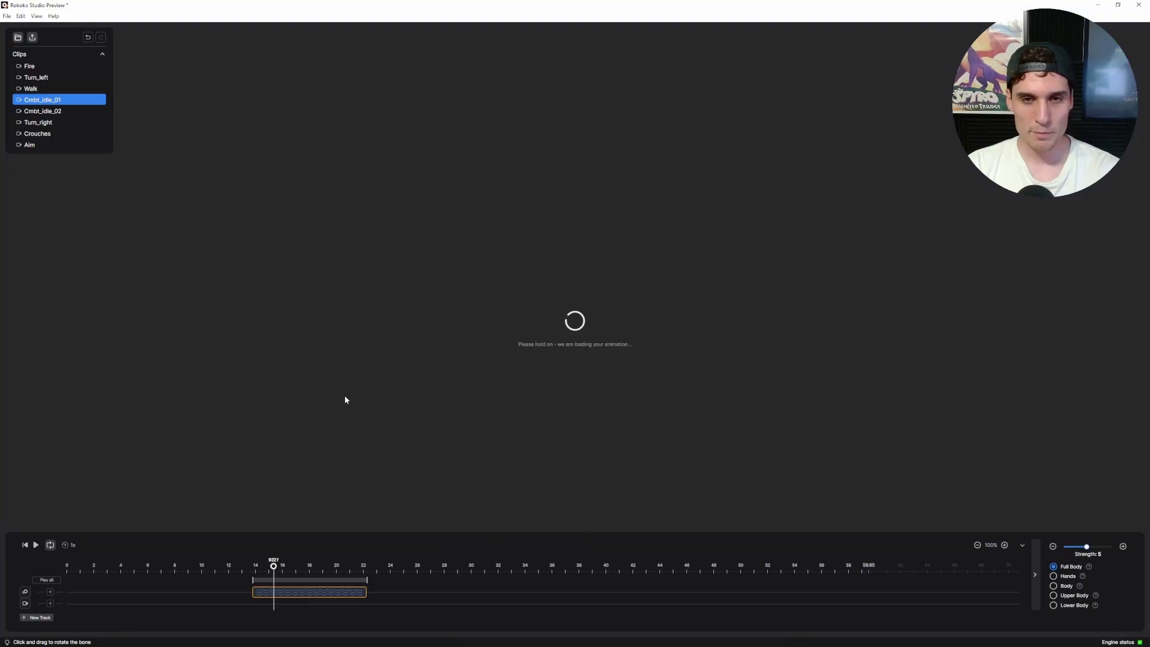
{"action": "key", "text": "space"}
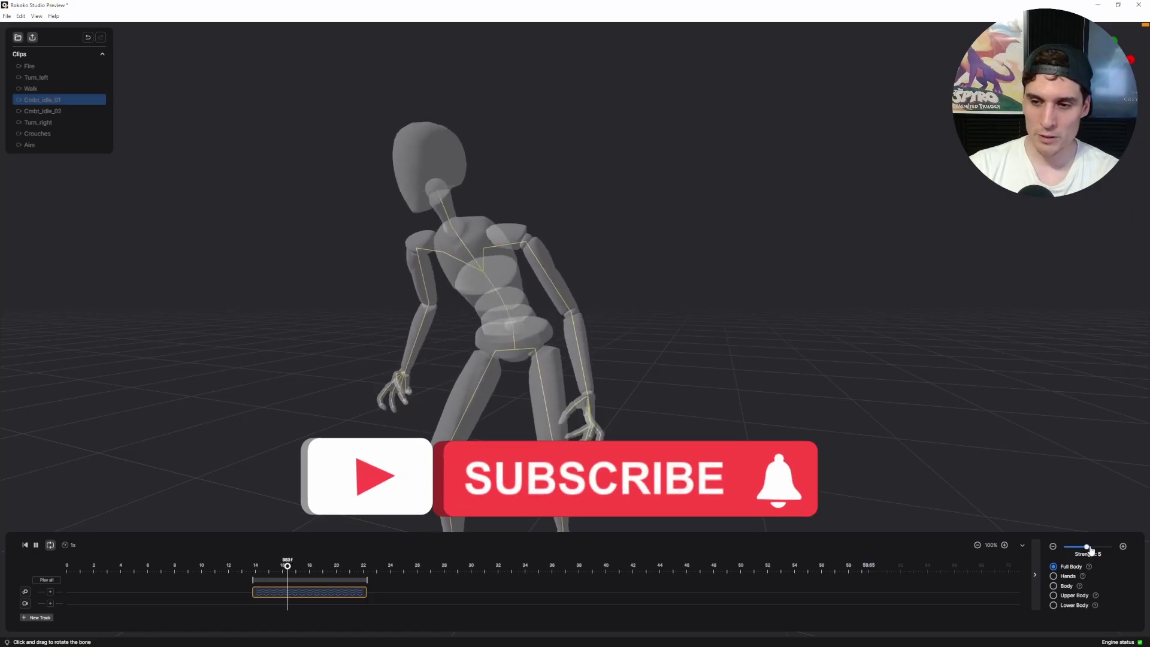
Step: Try full-body filter strengths of 6 and 10 on the playing Cmbt_idle_01 section, viewing the character from different angles
{"action": "left_click", "coordinate": [1124, 547]}
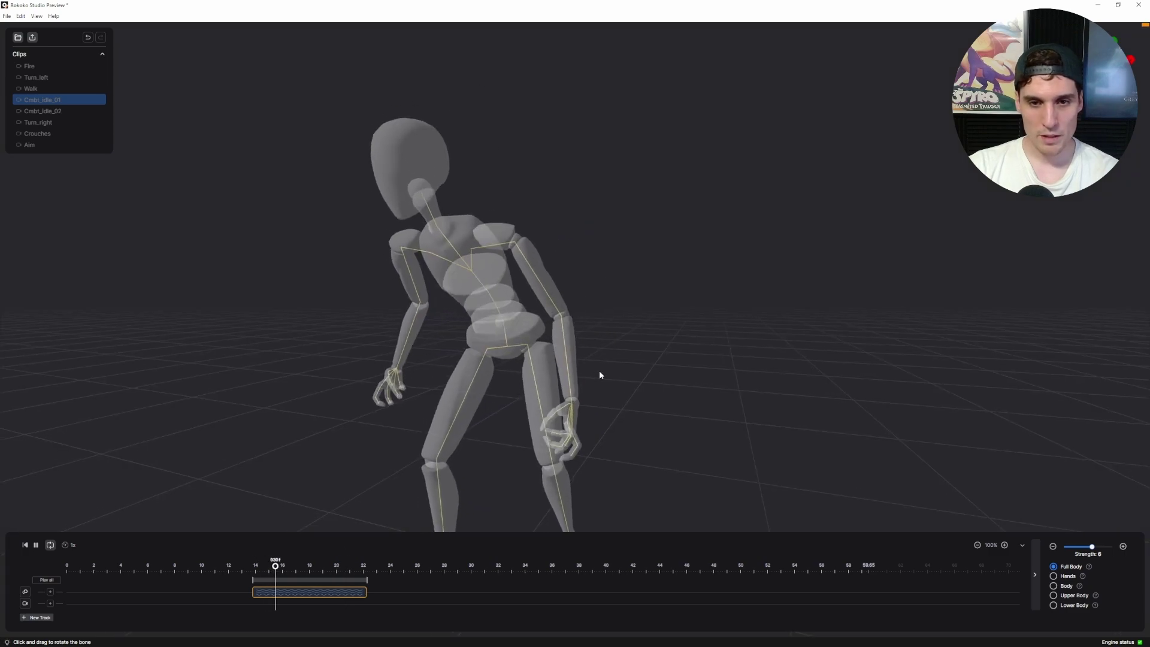
{"action": "left_click_drag", "start_coordinate": [687, 366], "coordinate": [801, 359]}
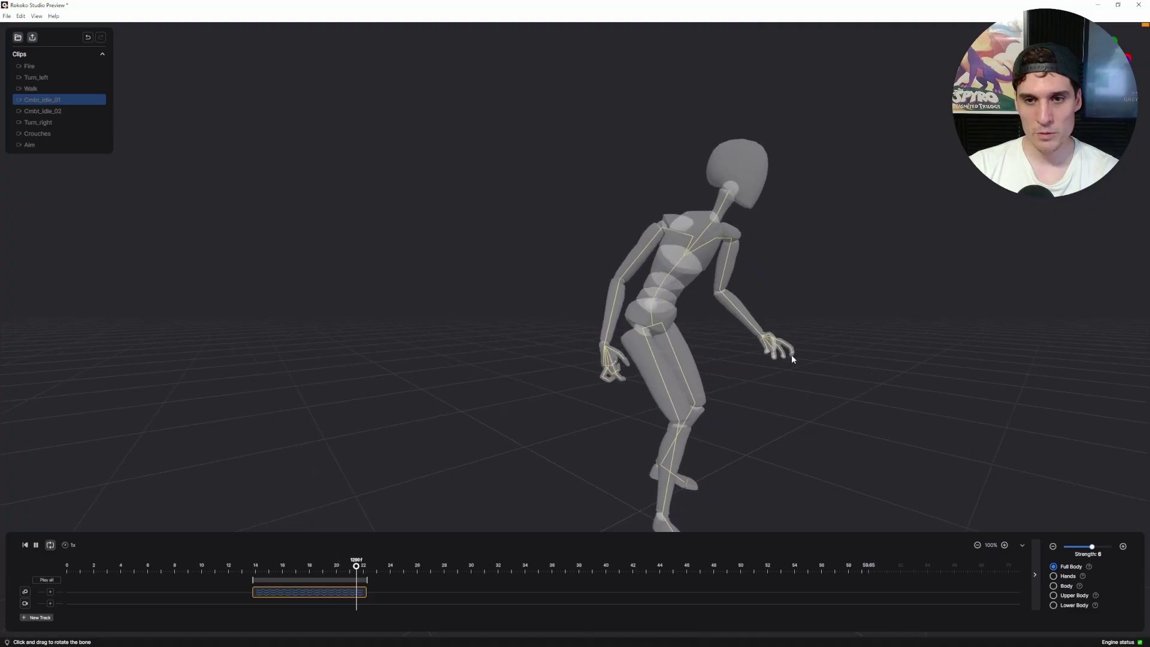
{"action": "left_click_drag", "start_coordinate": [792, 356], "coordinate": [628, 299]}
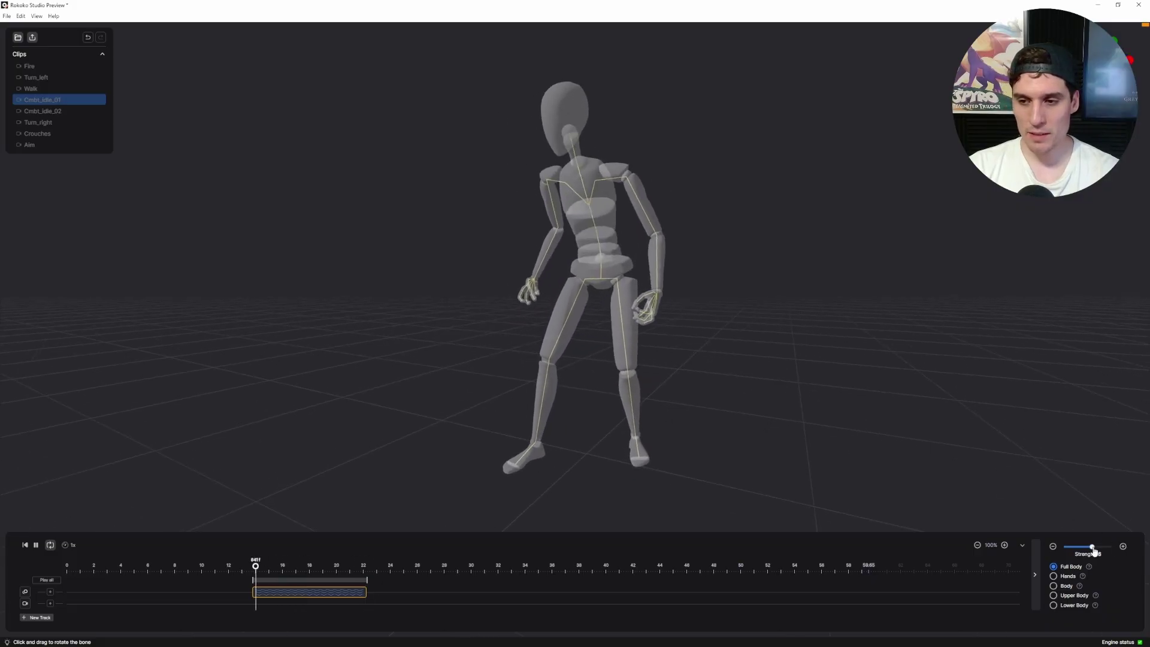
{"action": "left_click_drag", "start_coordinate": [1092, 547], "coordinate": [1113, 547]}
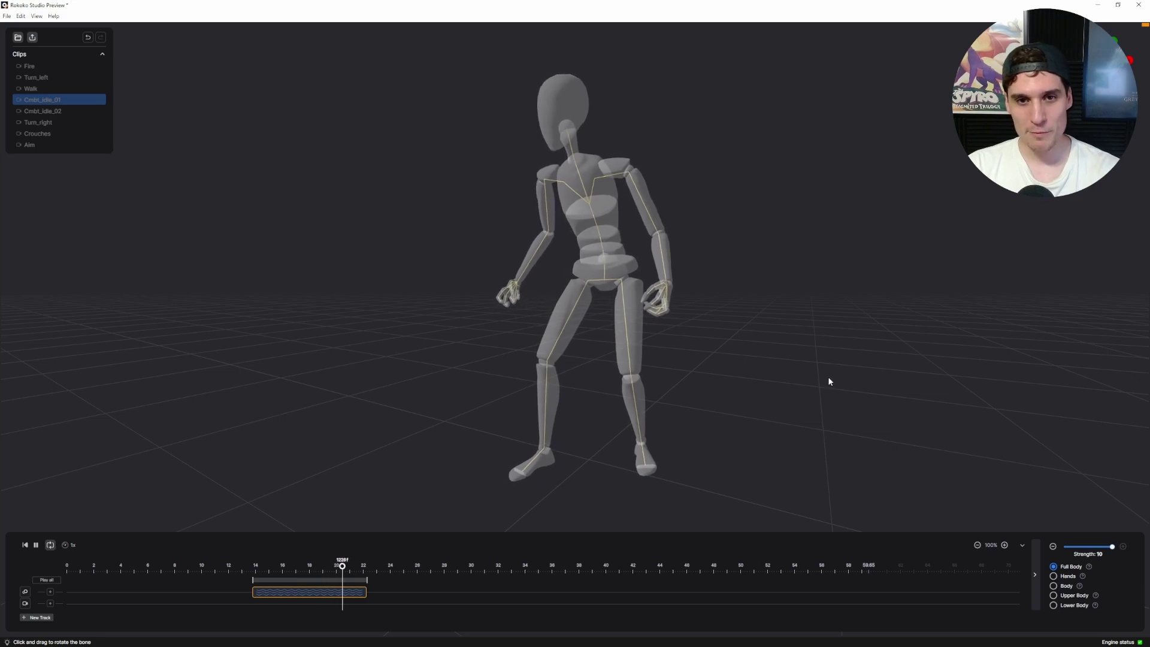
Step: Set the full-body filter's strength to 7.5, stop playback and return to the section's start at about 14 seconds
{"action": "left_click_drag", "start_coordinate": [1112, 547], "coordinate": [1102, 547]}
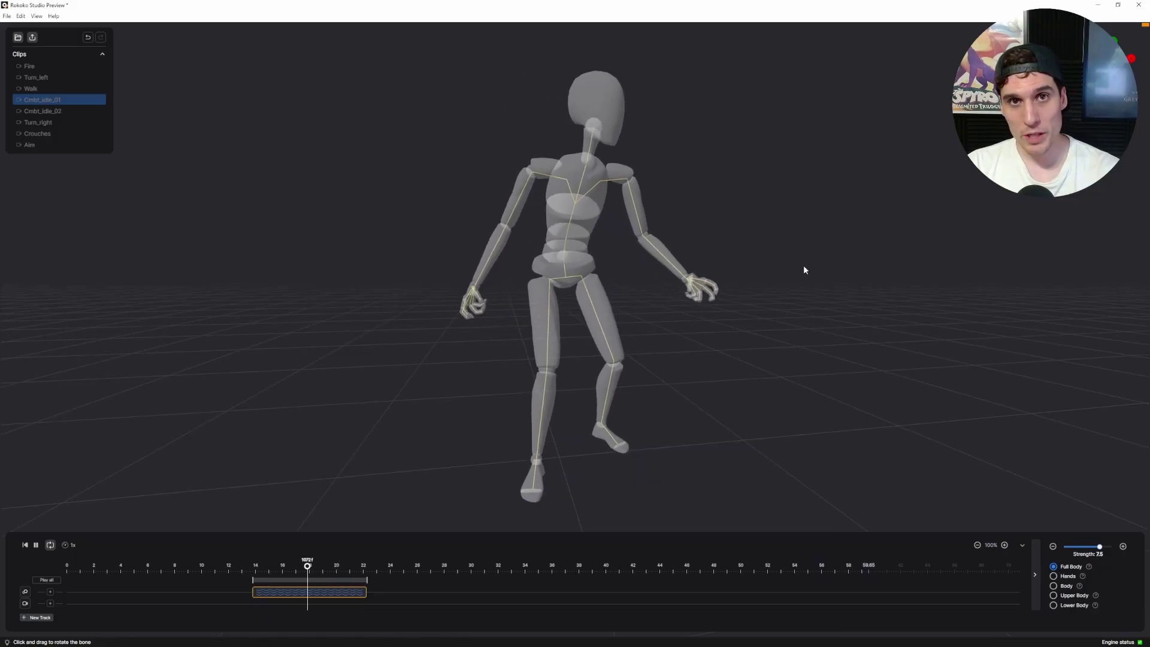
{"action": "key", "text": "space"}
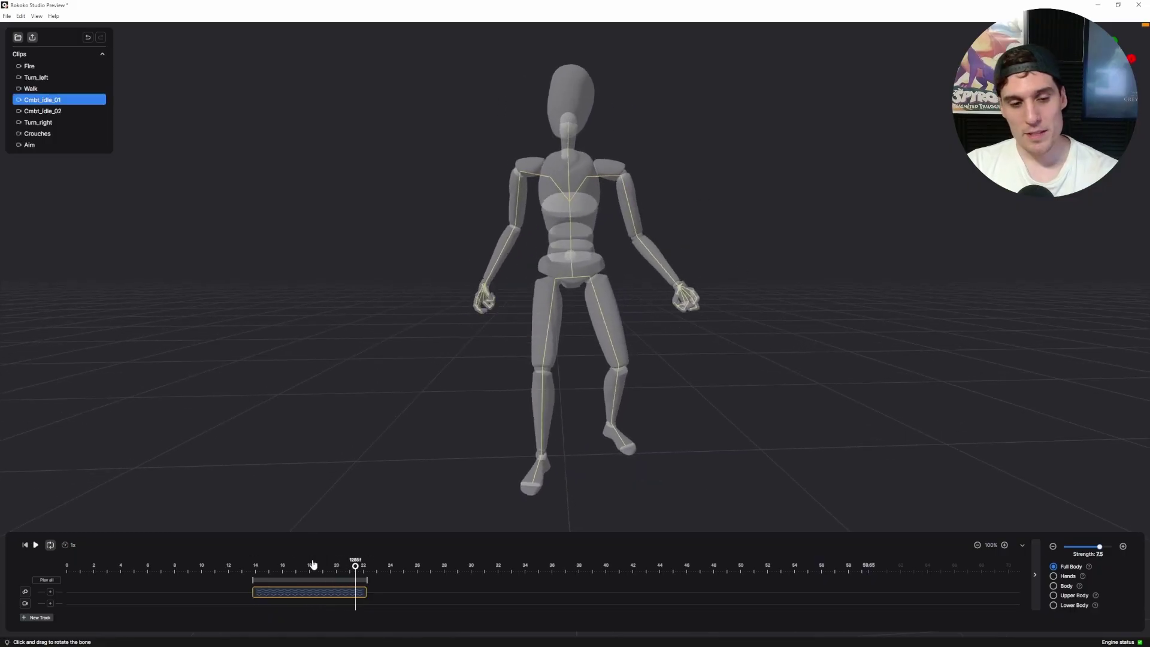
{"action": "left_click_drag", "start_coordinate": [313, 566], "coordinate": [300, 570]}
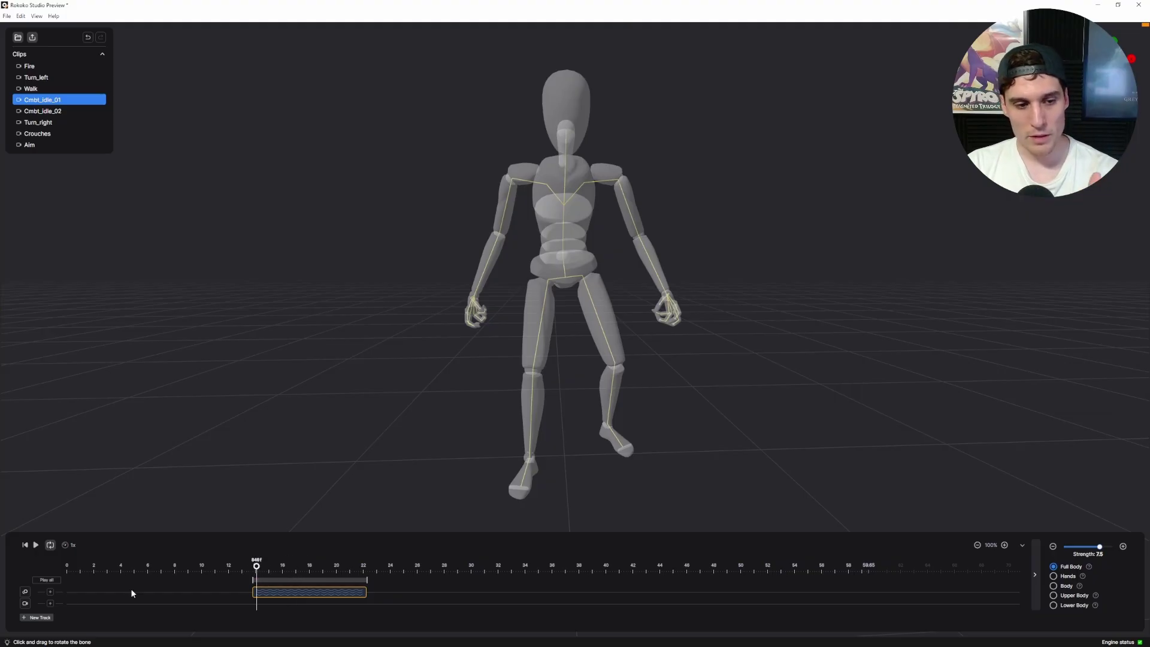
Step: Add a segment over the filtered section and apply Magic Loop with Close loop, Lock to axis and Start from origin, playing the result
{"action": "left_click", "coordinate": [50, 605]}
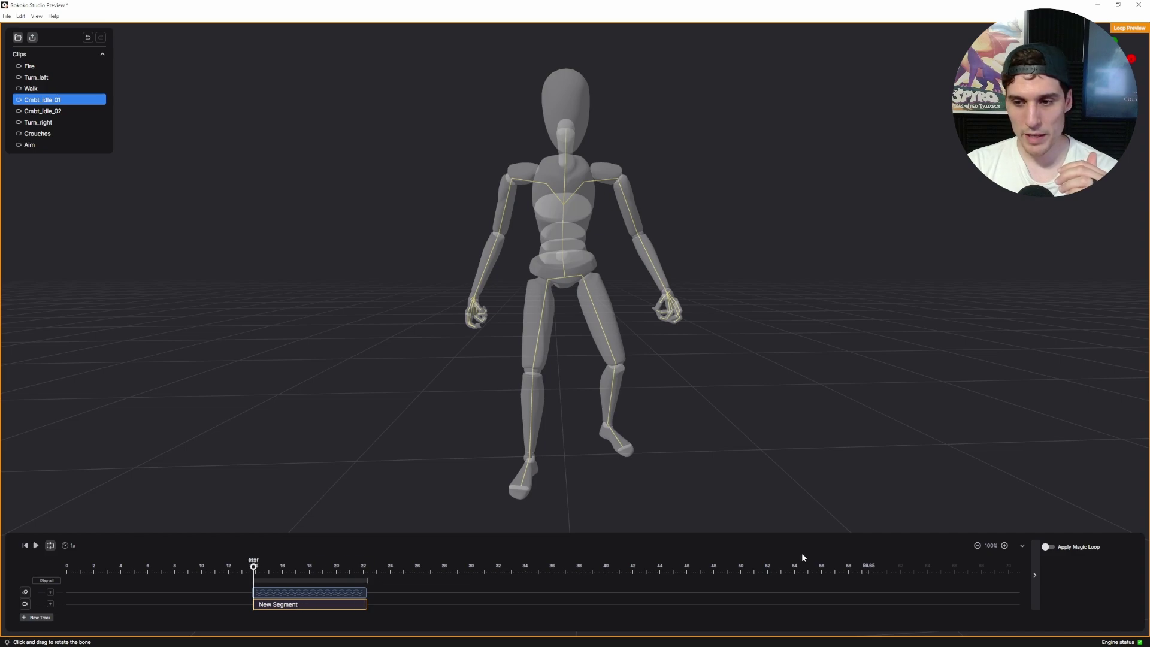
{"action": "left_click", "coordinate": [1047, 548]}
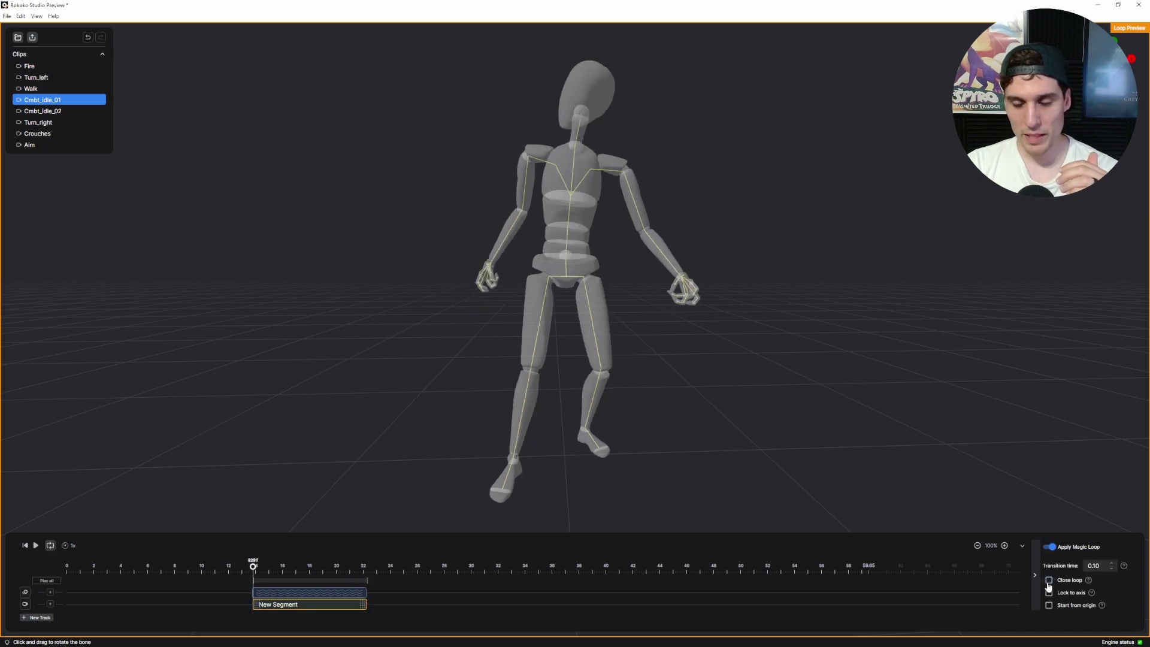
{"action": "left_click", "coordinate": [36, 545]}
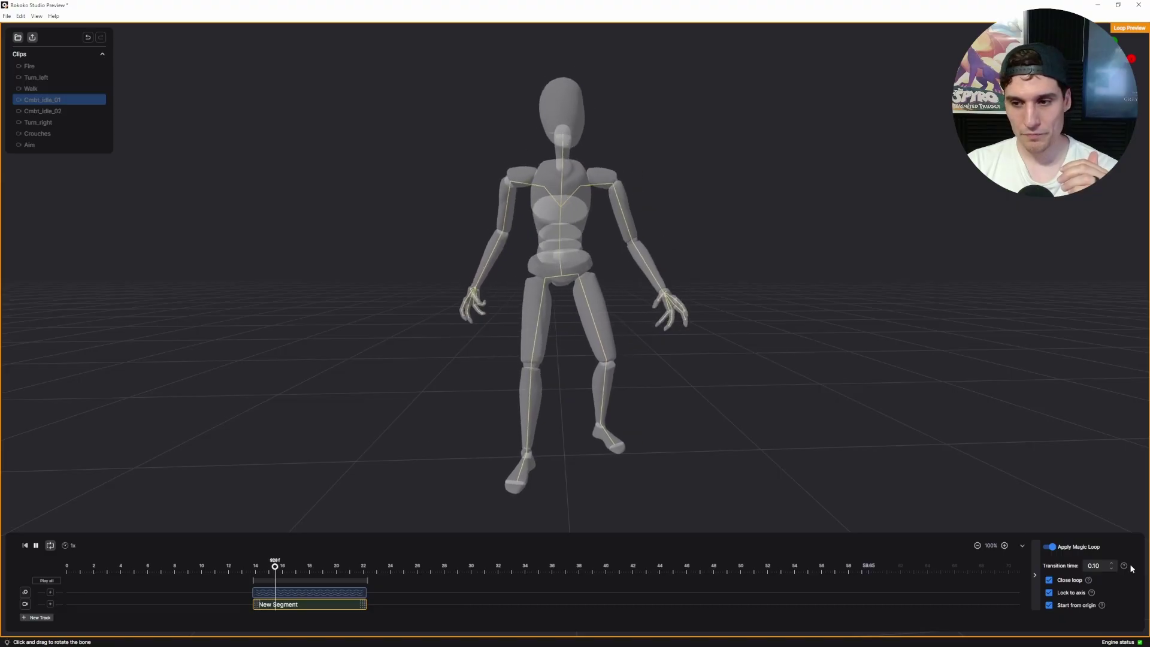
Step: Set the Magic Loop transition time to 0.30 and check the looping playback up close
{"action": "left_click", "coordinate": [1112, 564]}
{"action": "left_click", "coordinate": [1112, 564]}
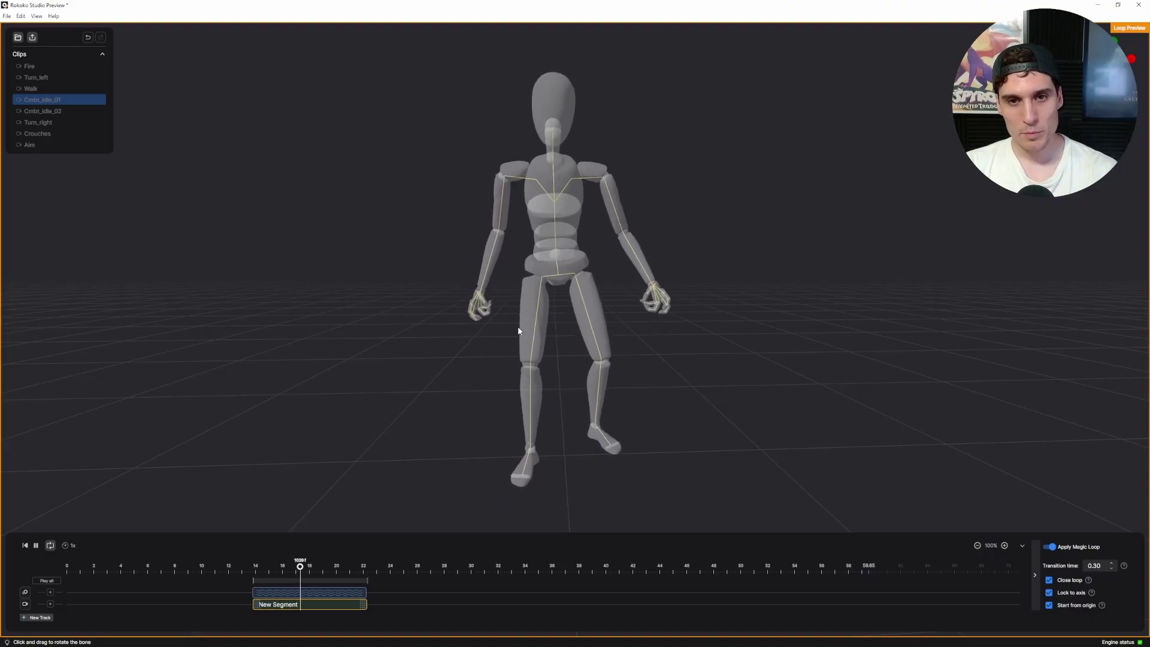
{"action": "middle_click_drag", "start_coordinate": [598, 297], "coordinate": [765, 302]}
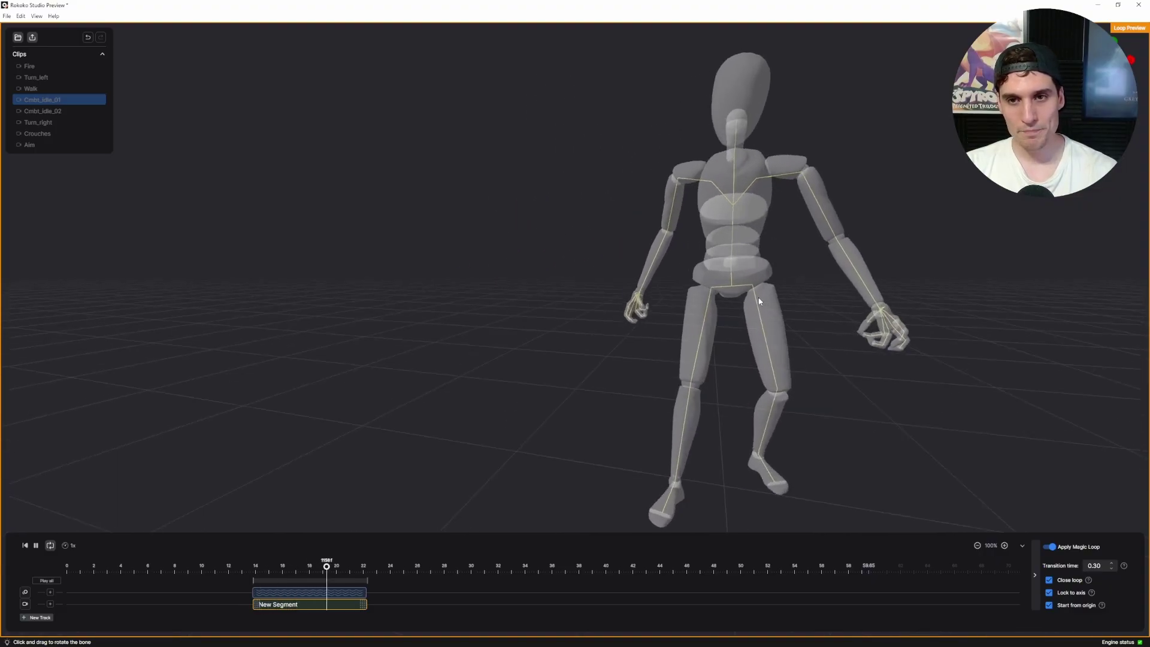
Step: Stop the loop preview and extend the segment's end to about 23 seconds
{"action": "left_click", "coordinate": [46, 581]}
{"action": "left_click", "coordinate": [373, 599]}
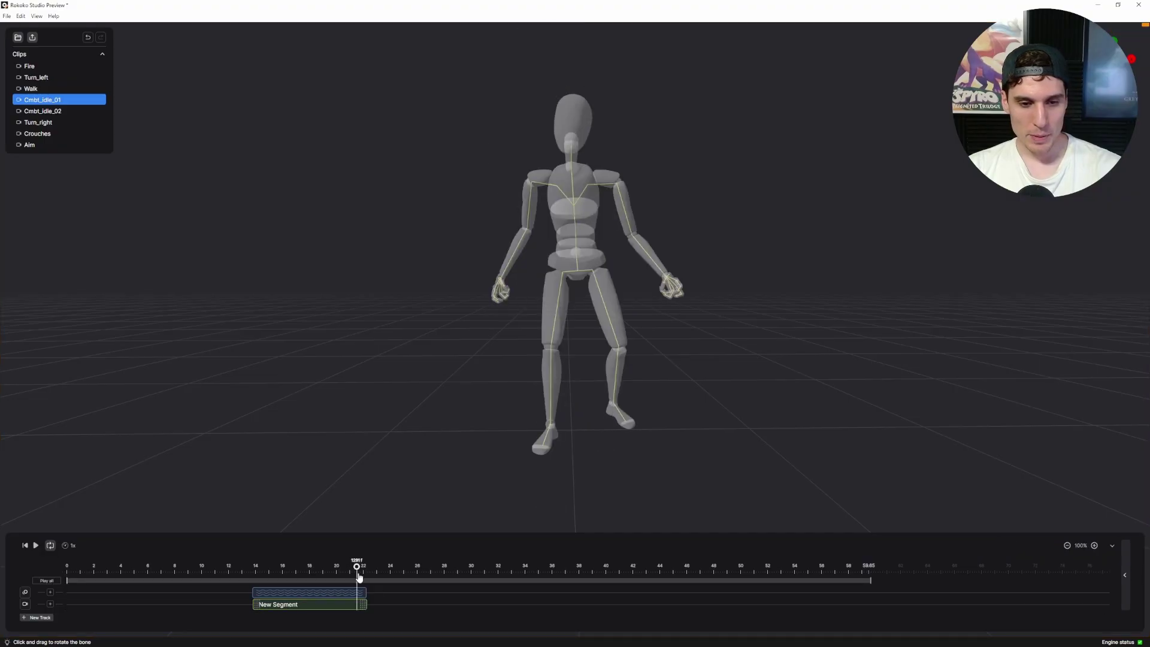
{"action": "left_click", "coordinate": [367, 605]}
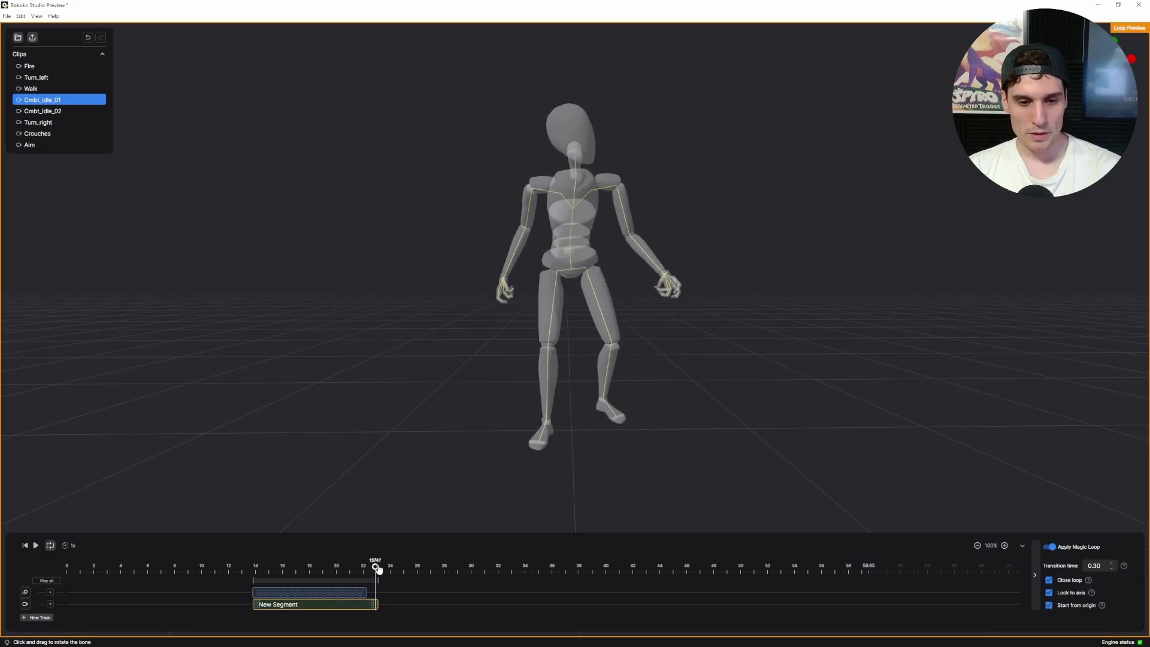
Step: Move the segment to about 3 to 12 seconds of the clip and fit the full-body filter over the same range
{"action": "left_click", "coordinate": [60, 581]}
{"action": "left_click_drag", "start_coordinate": [334, 570], "coordinate": [149, 576]}
{"action": "left_click_drag", "start_coordinate": [379, 575], "coordinate": [118, 574]}
{"action": "left_click", "coordinate": [255, 575]}
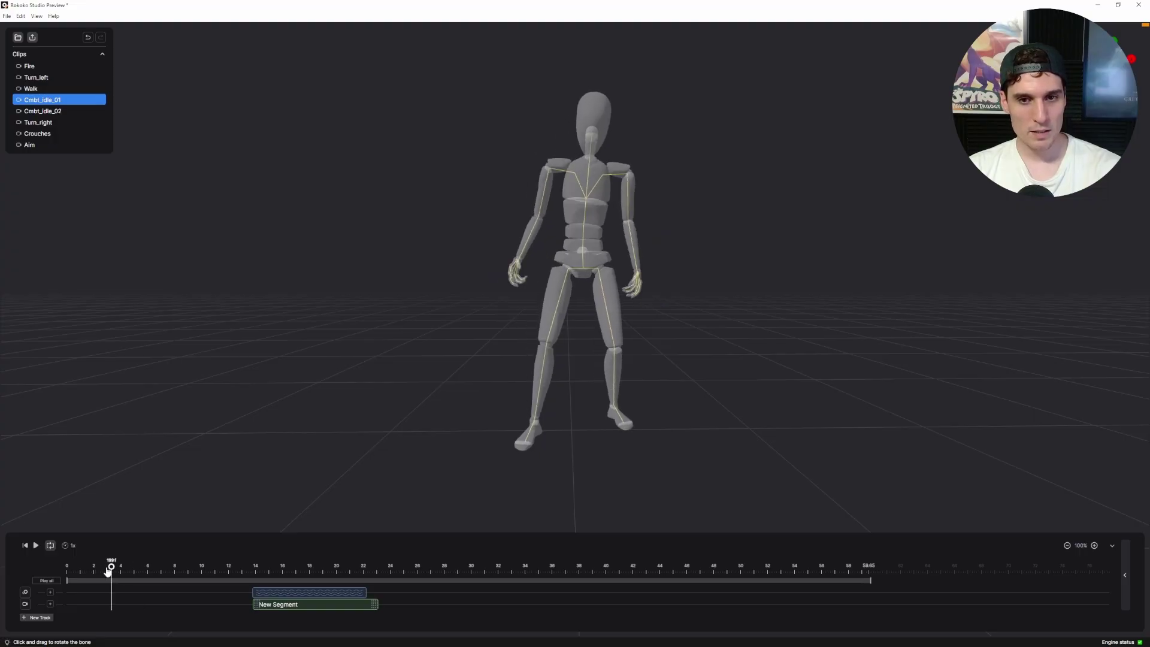
{"action": "left_click", "coordinate": [239, 574]}
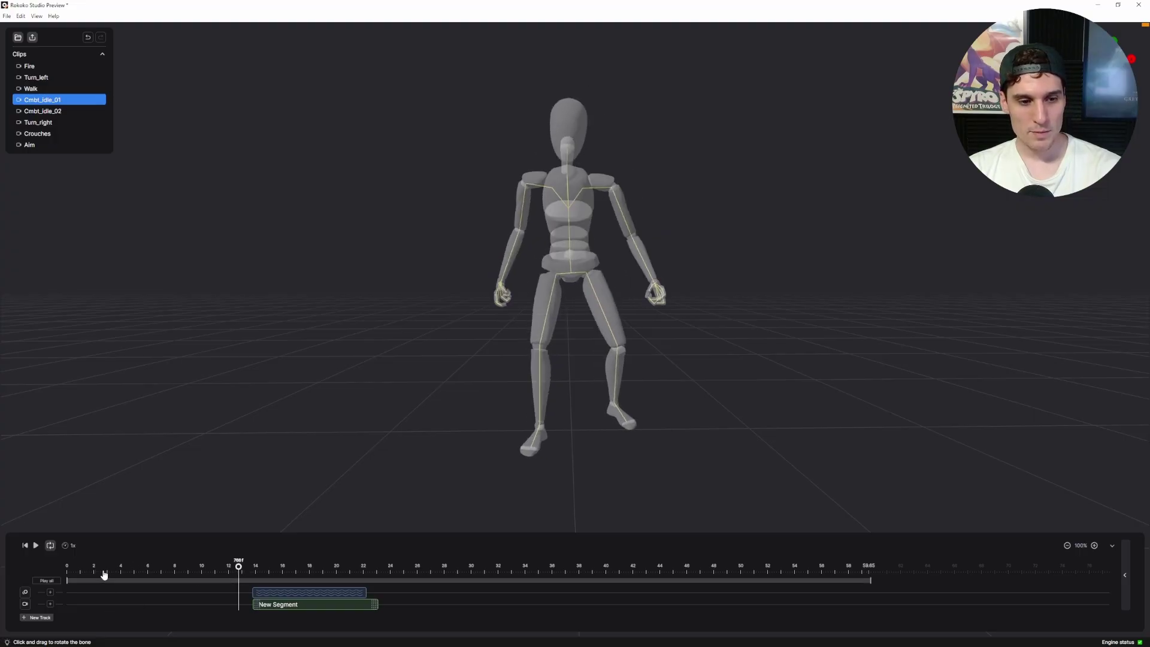
{"action": "left_click_drag", "start_coordinate": [292, 606], "coordinate": [120, 604]}
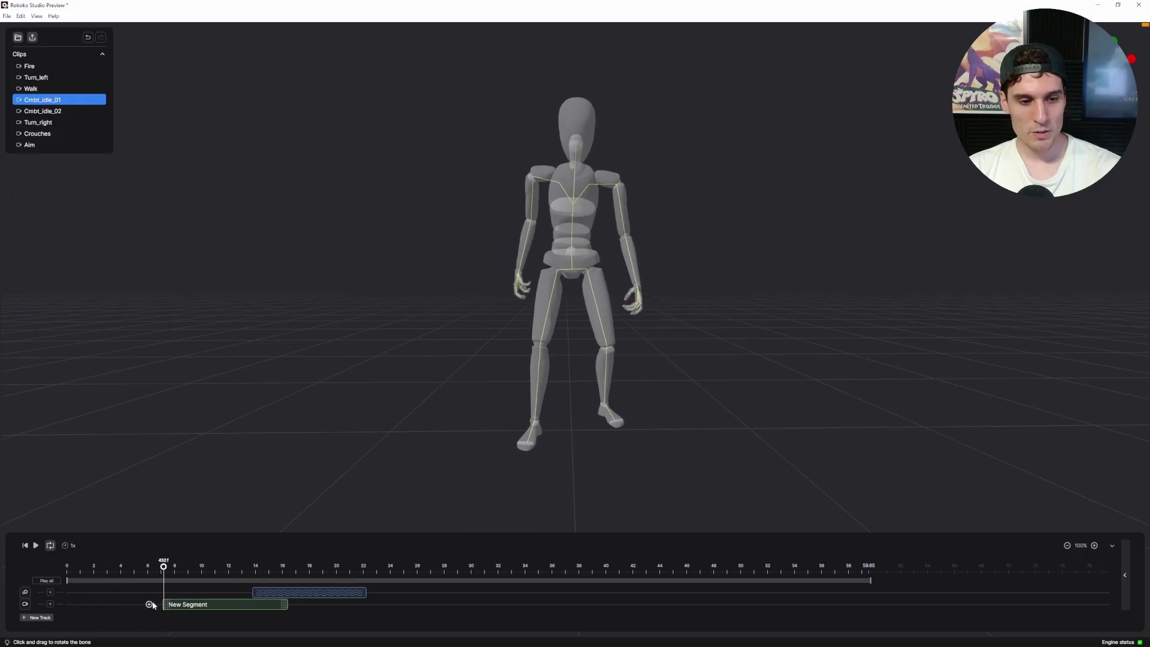
{"action": "left_click_drag", "start_coordinate": [221, 607], "coordinate": [119, 603]}
{"action": "left_click_drag", "start_coordinate": [296, 596], "coordinate": [189, 592]}
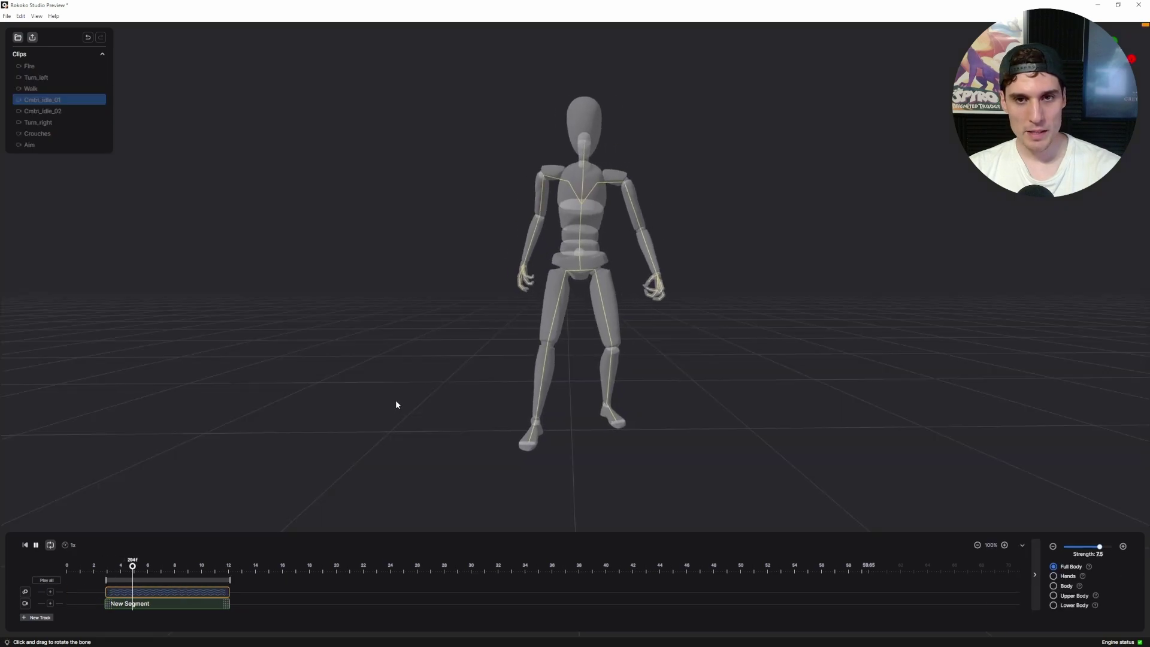